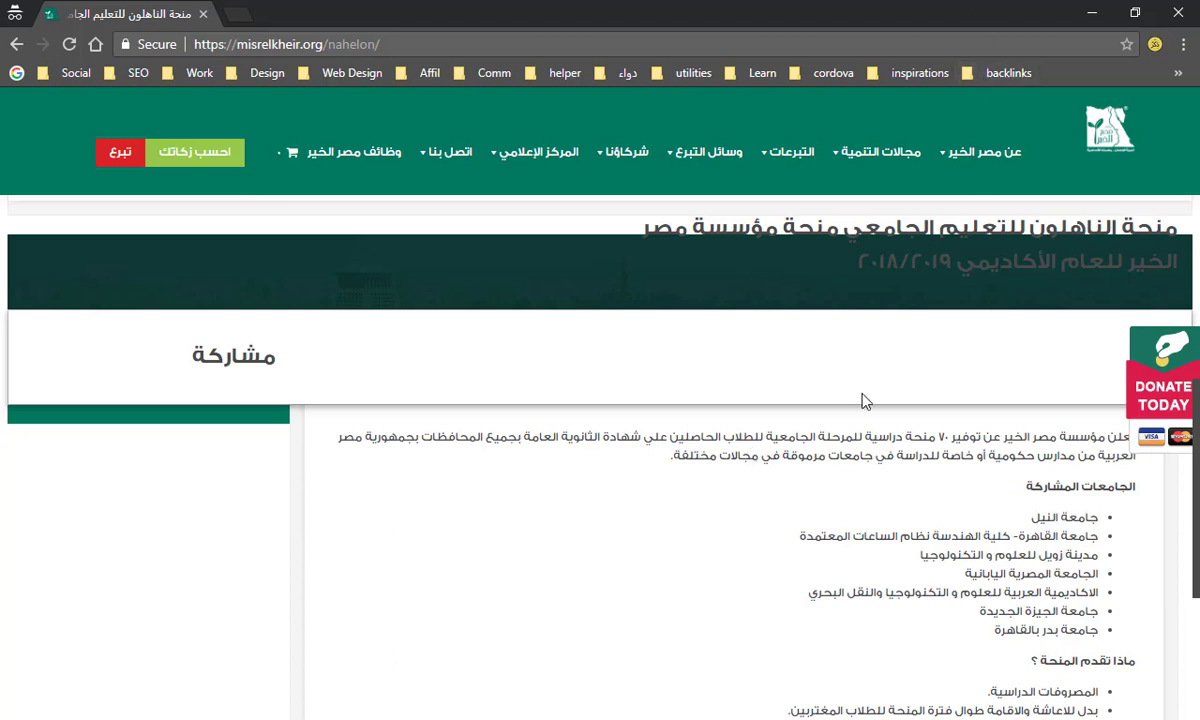
# Open the application portal linked under the scholarship's application instructions and register a new account with the applicant's details and password
pyautogui.scroll(-6, 865, 400)
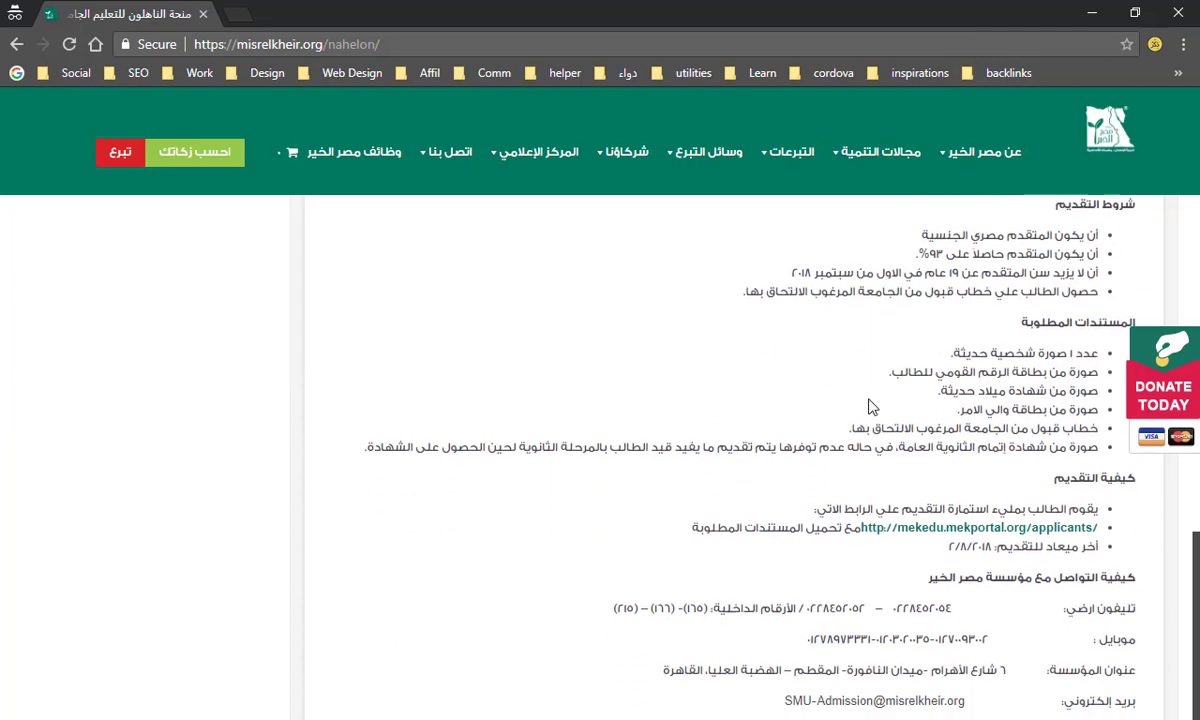
pyautogui.click(993, 522)
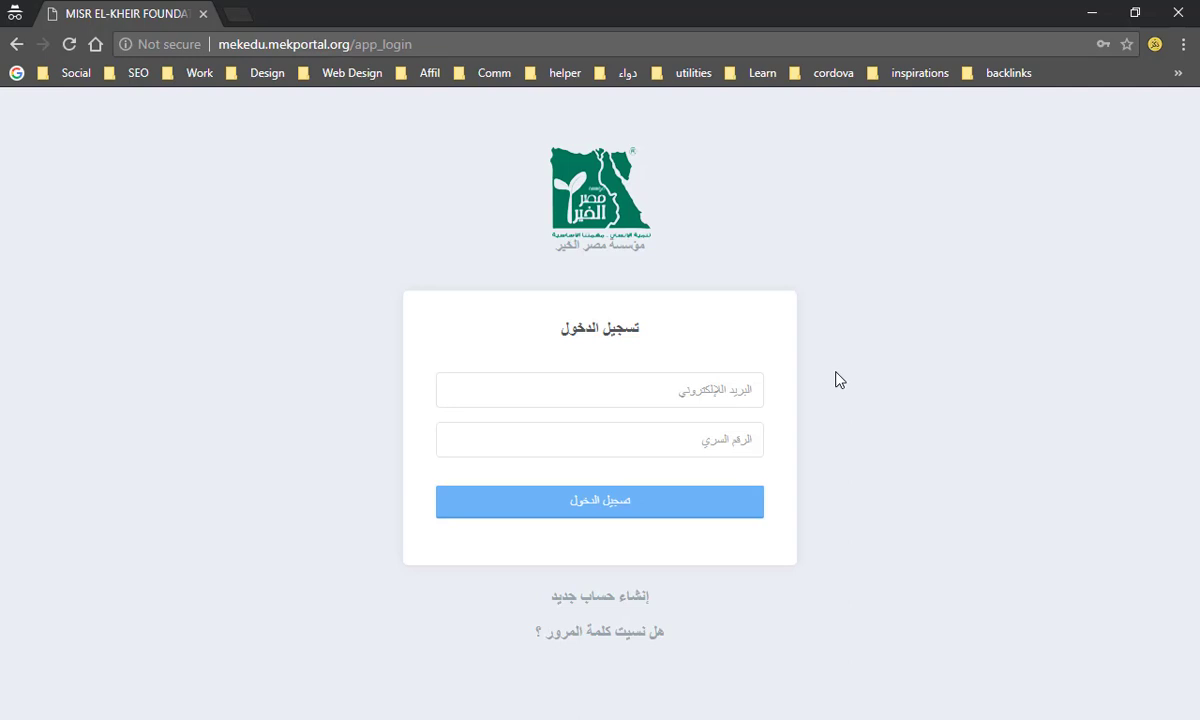
pyautogui.click(638, 601)
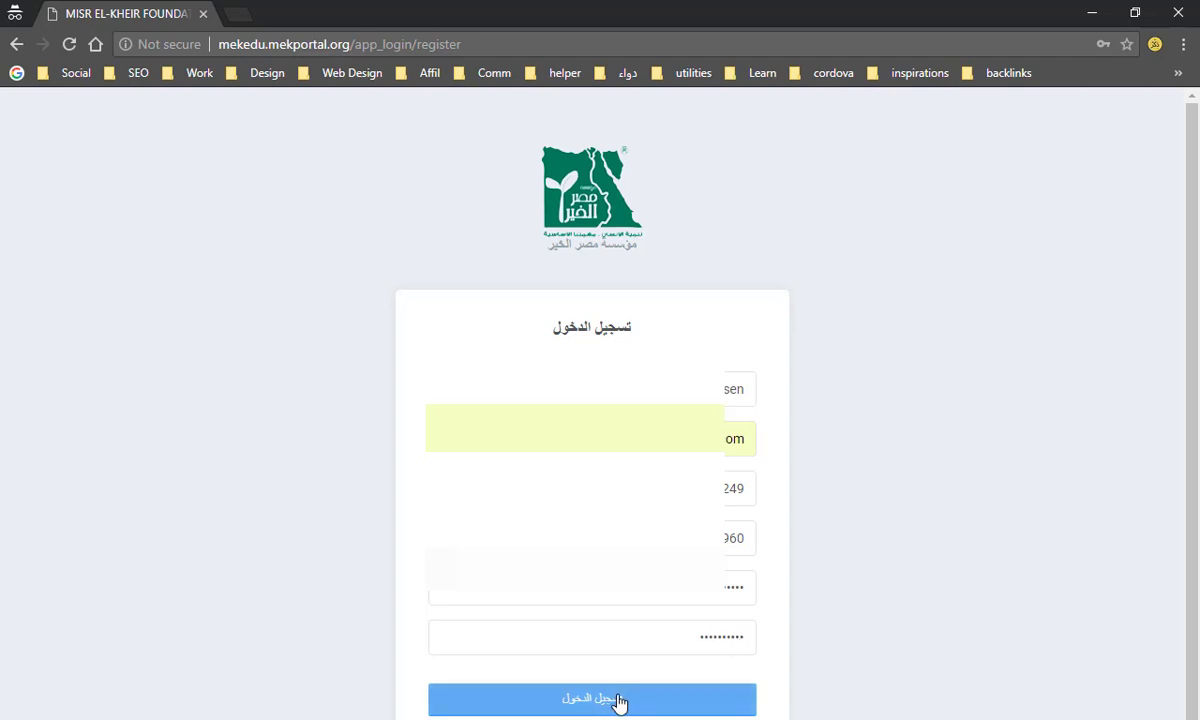
pyautogui.scroll(-1, 619, 699)
pyautogui.click(630, 655)
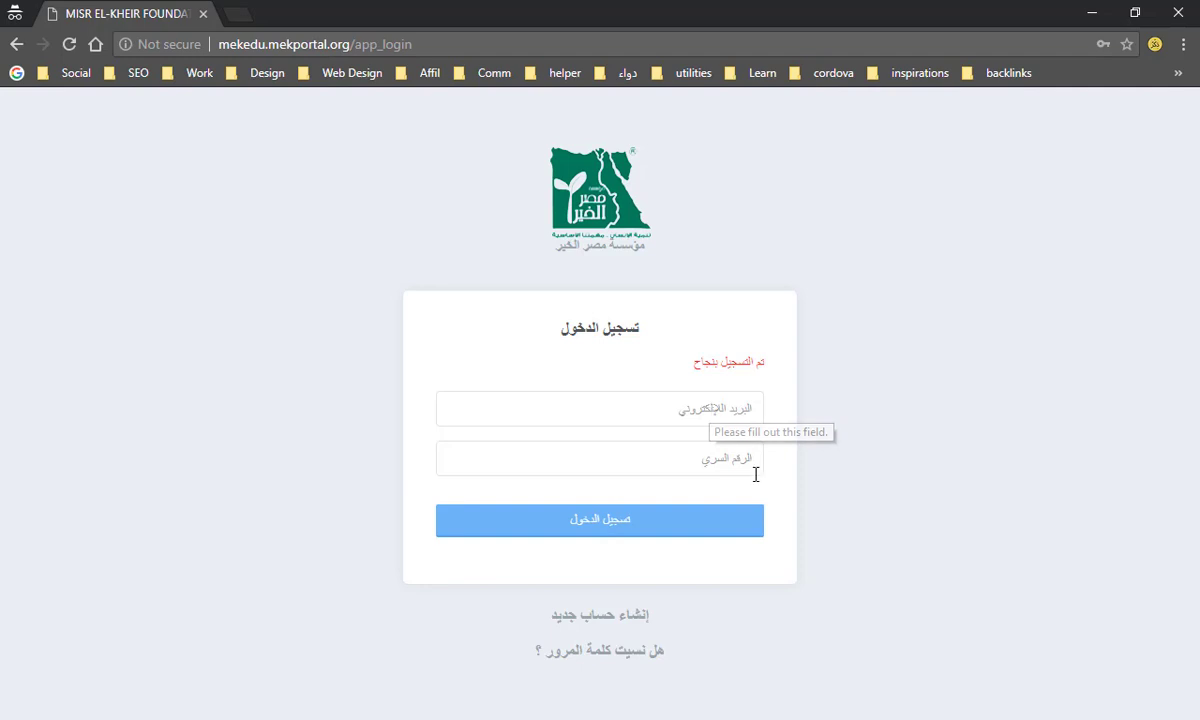
# Log in to the new account with the registered e-mail and the account password
pyautogui.click(739, 408)
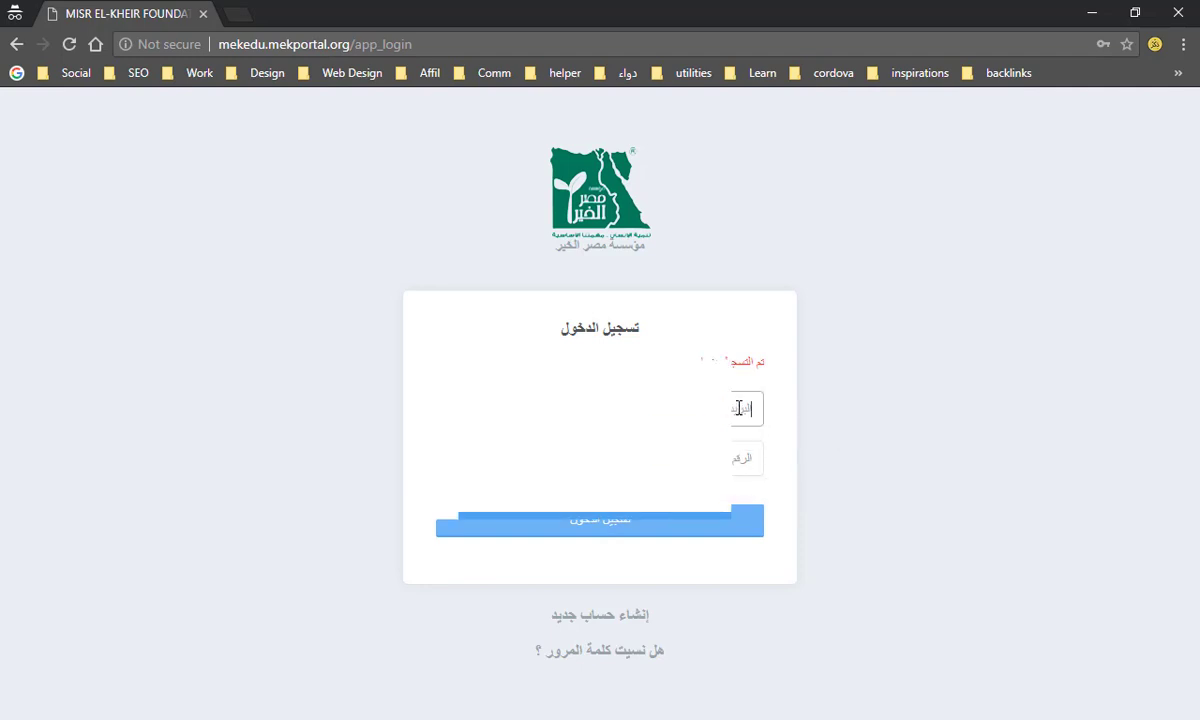
pyautogui.write('en')
pyautogui.press('Down')
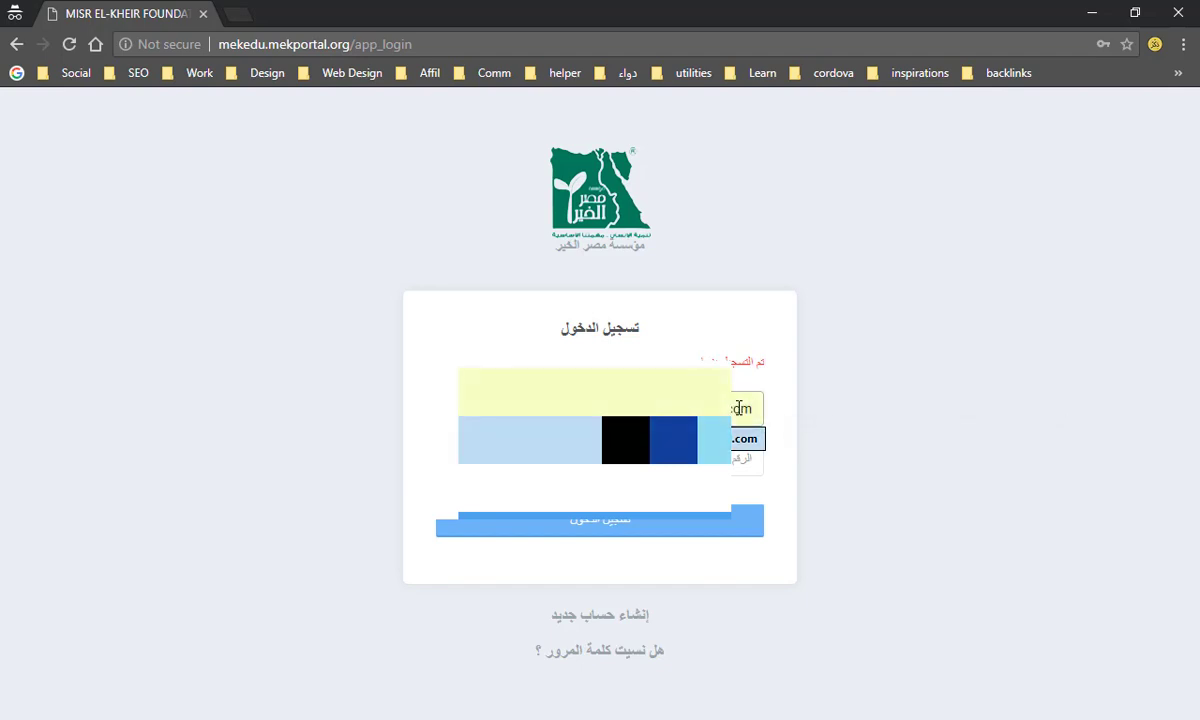
pyautogui.press('Return')
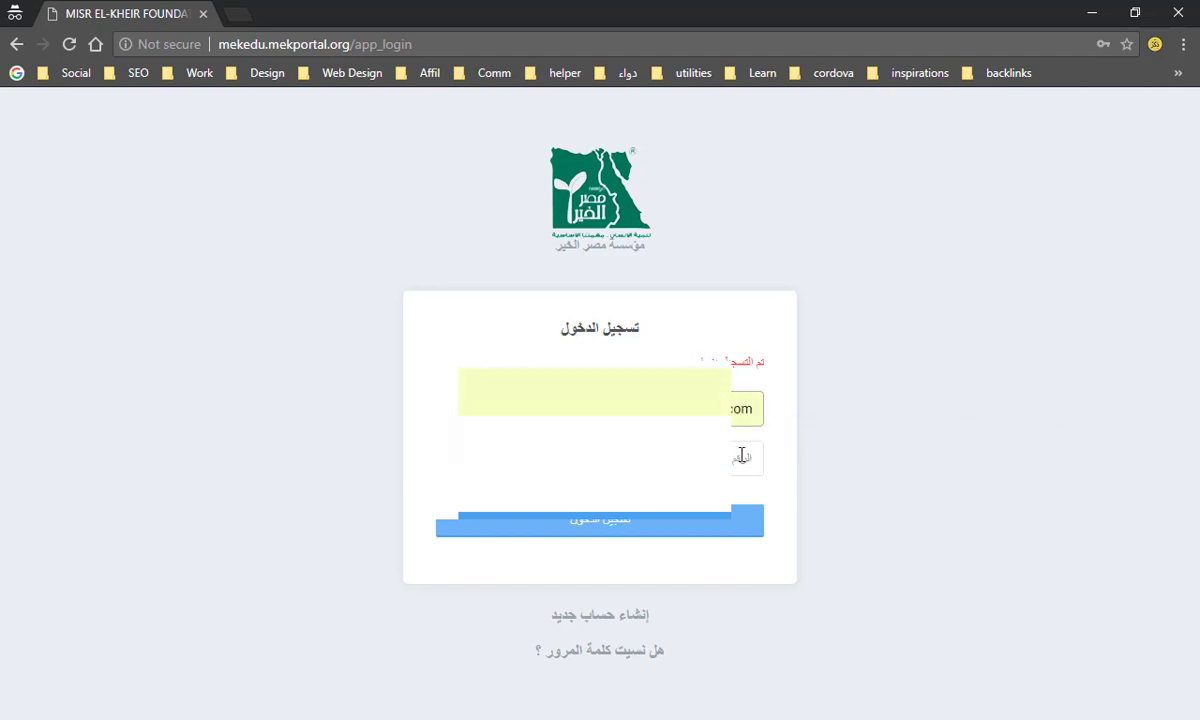
pyautogui.click(742, 456)
pyautogui.write('*****')
pyautogui.click(601, 526)
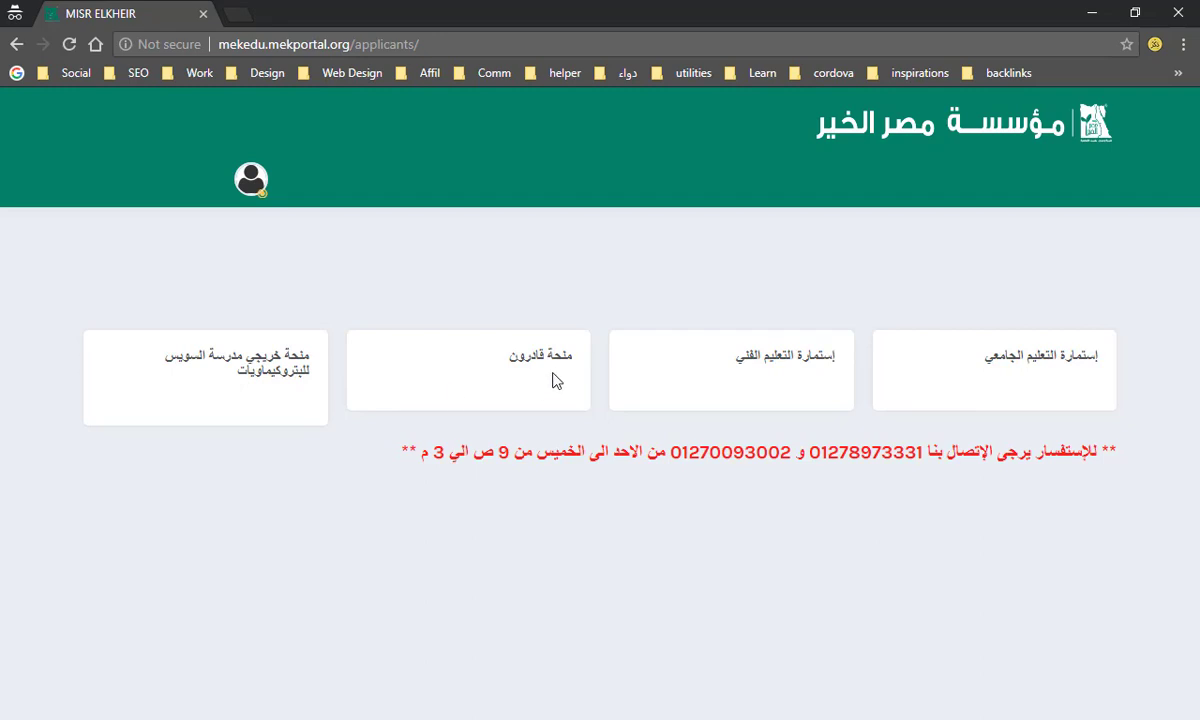
# Open the university education form and choose منحة الناهلون الخامسة as the scholarship, جامعة بدر as the university and أنثى as the gender
pyautogui.click(1044, 376)
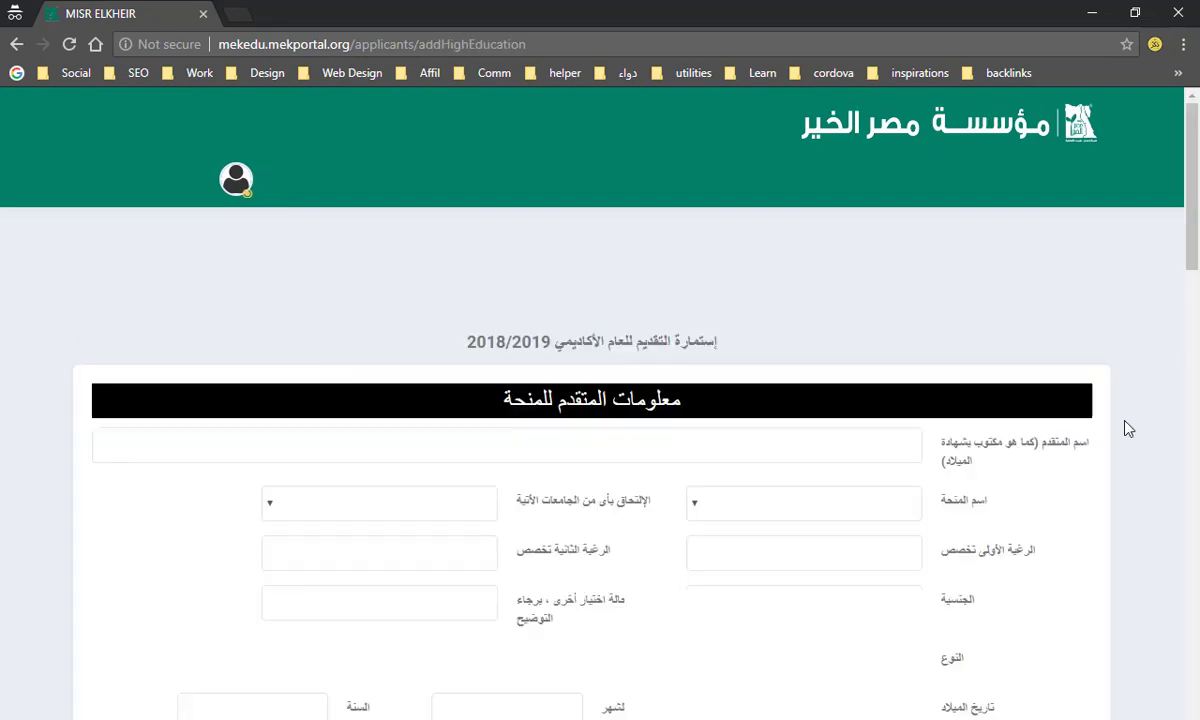
pyautogui.moveTo(1195, 210); pyautogui.dragTo(1198, 246)
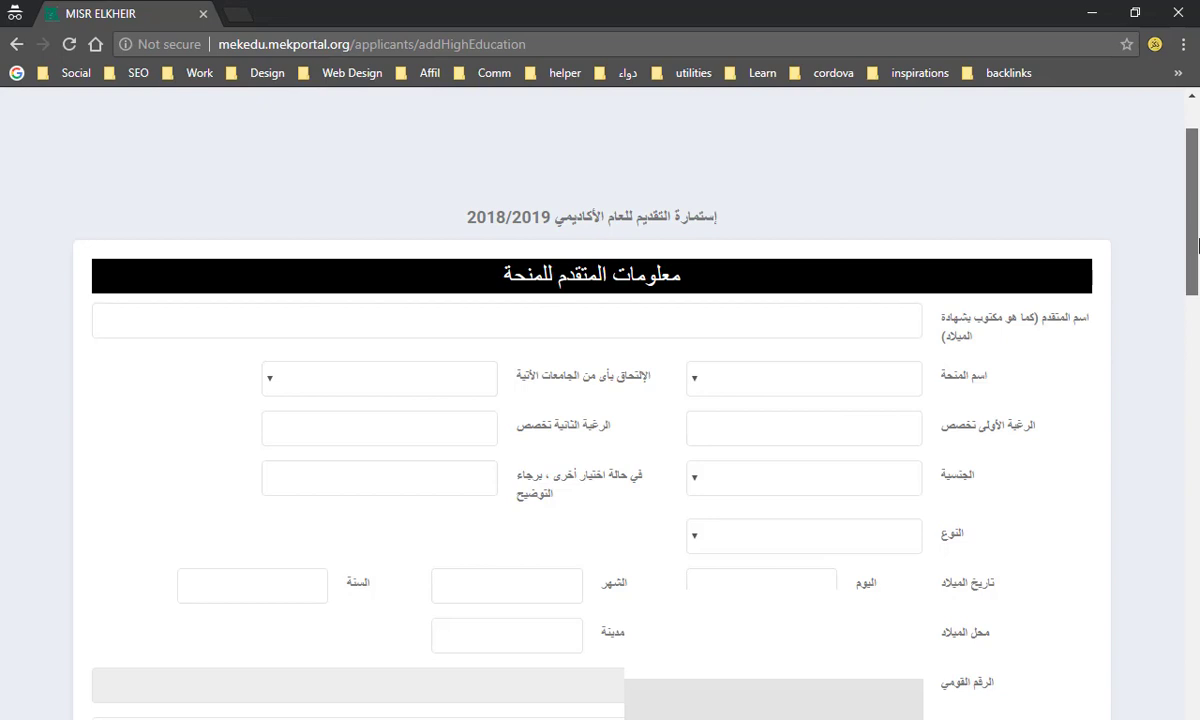
pyautogui.moveTo(1198, 245)
pyautogui.mouseDown()
pyautogui.moveTo(1198, 223)
pyautogui.moveTo(1198, 263)
pyautogui.mouseUp()
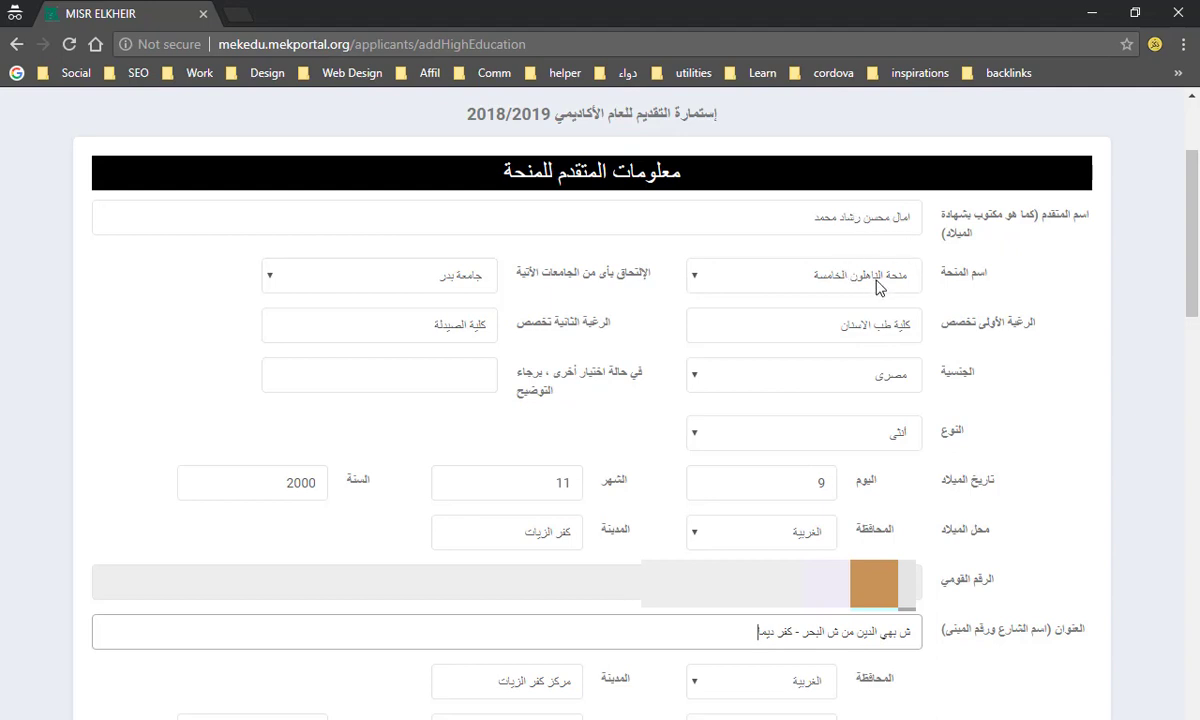
pyautogui.click(840, 274)
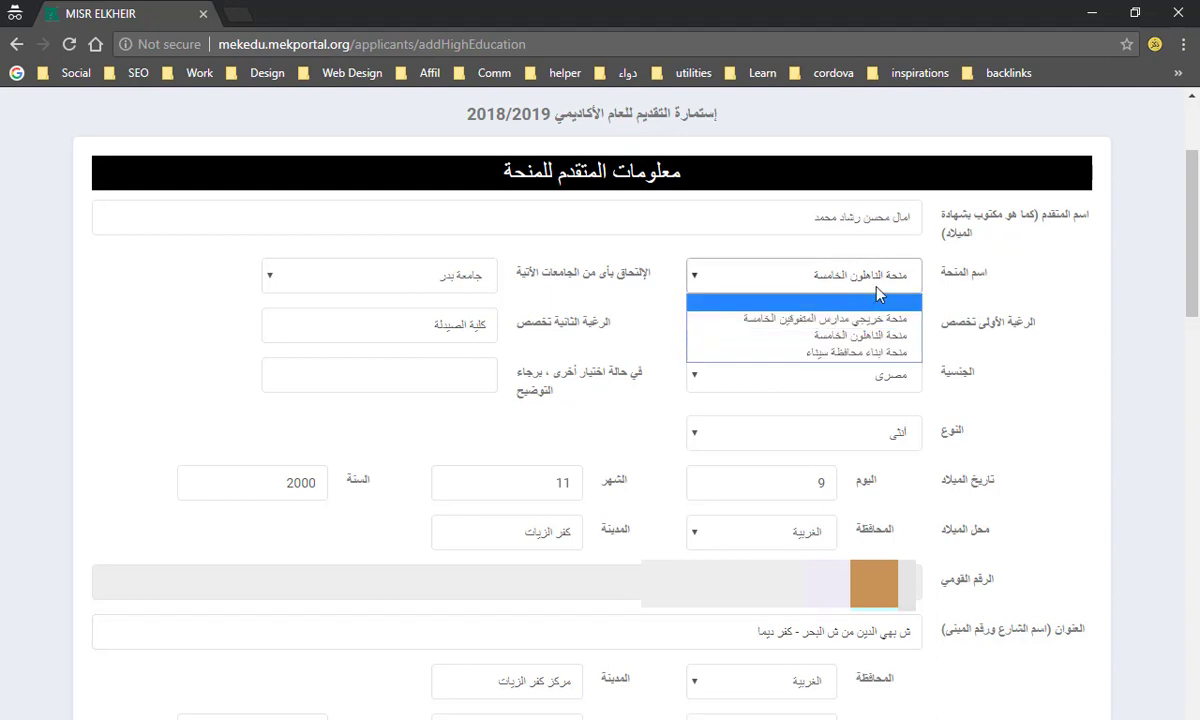
pyautogui.click(886, 337)
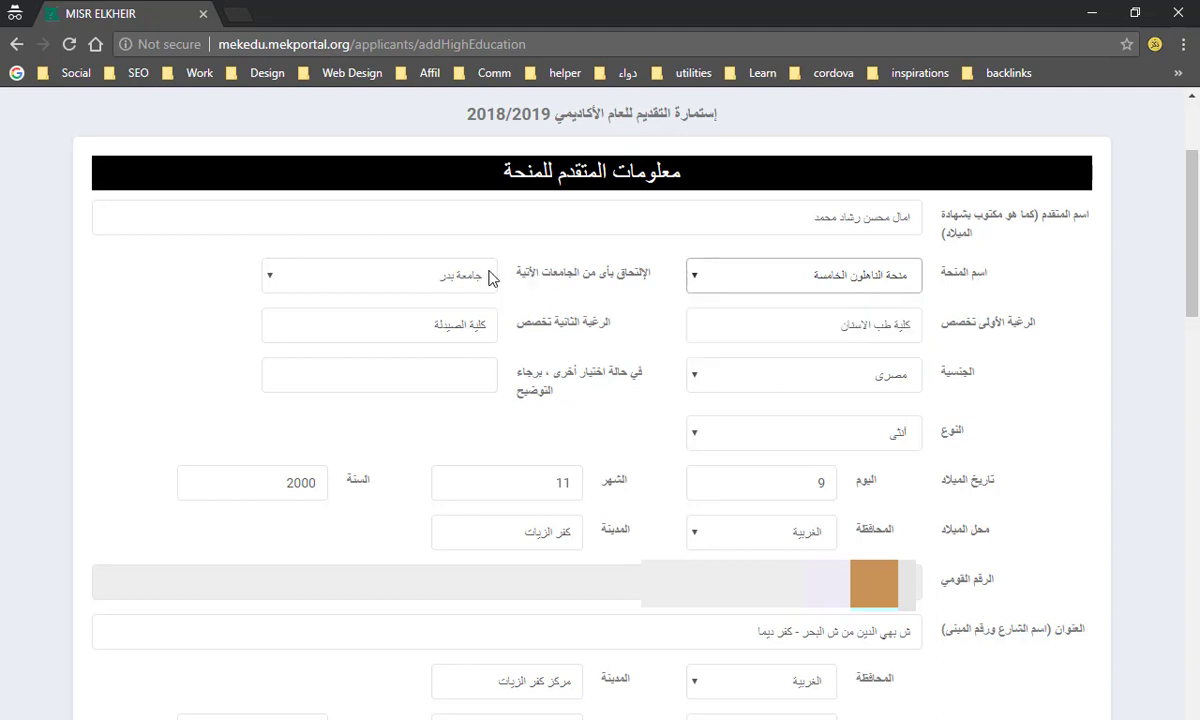
pyautogui.click(476, 279)
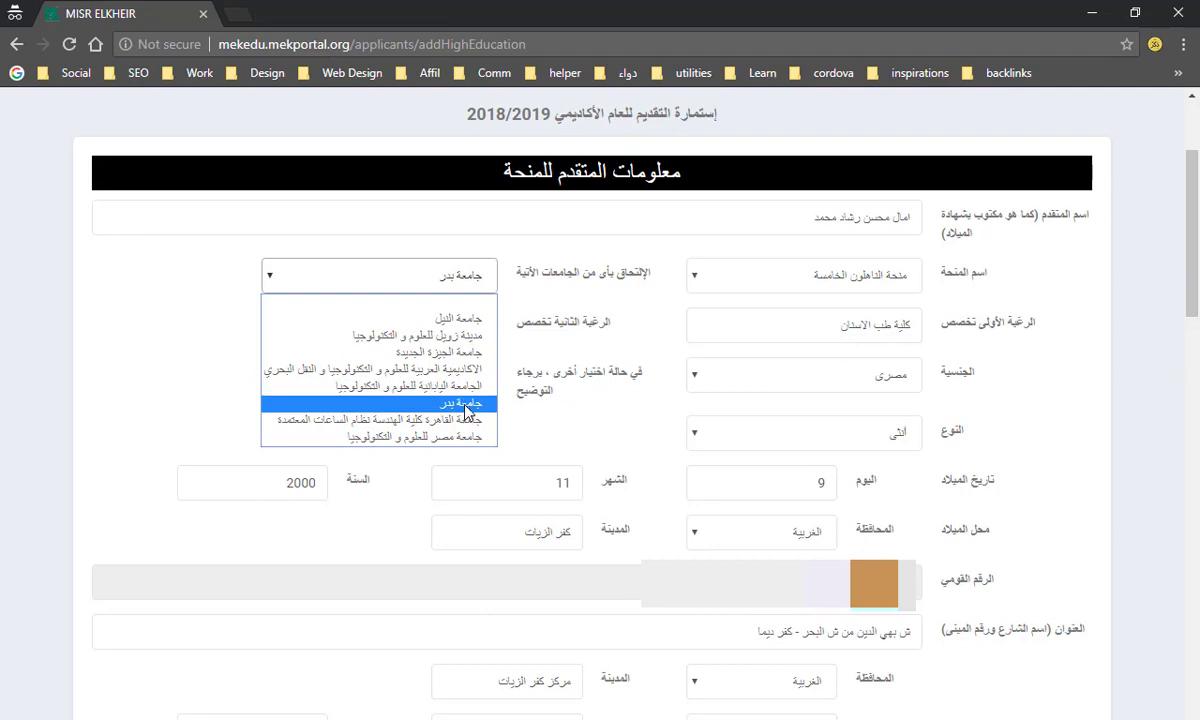
pyautogui.click(466, 410)
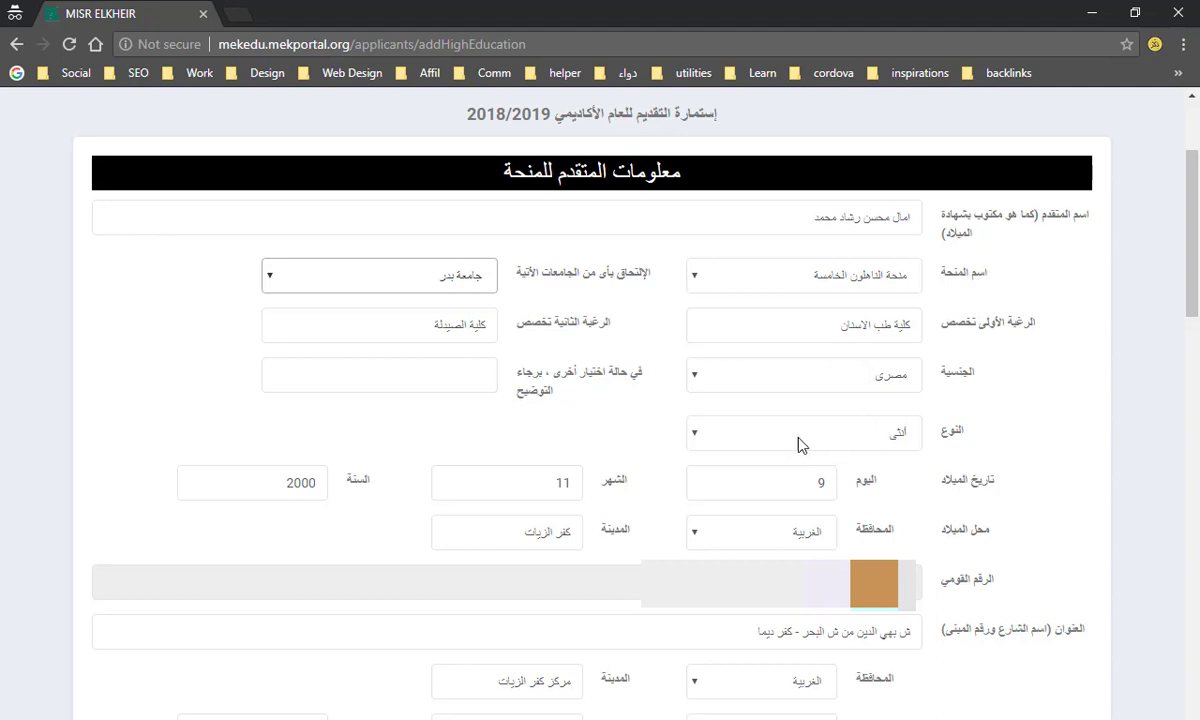
pyautogui.click(723, 442)
pyautogui.click(723, 442)
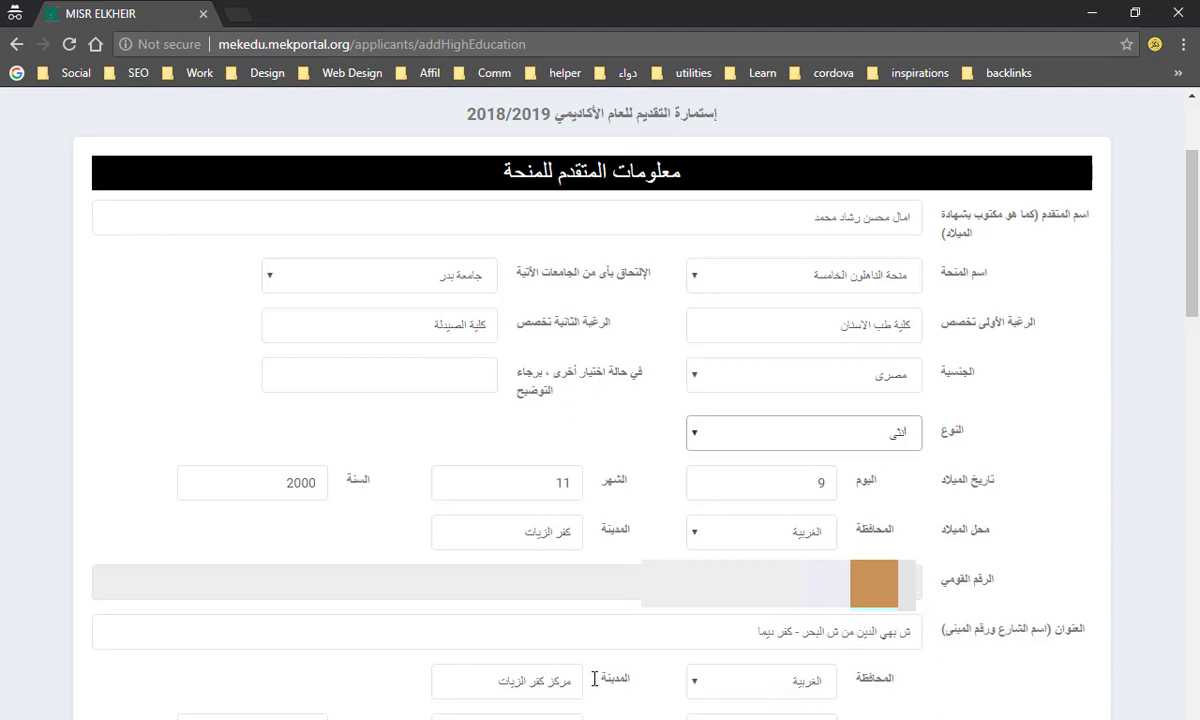
# Set the last certificate obtained to ثانوي عام in the applicant's academic qualification section
pyautogui.scroll(-2, 1198, 298)
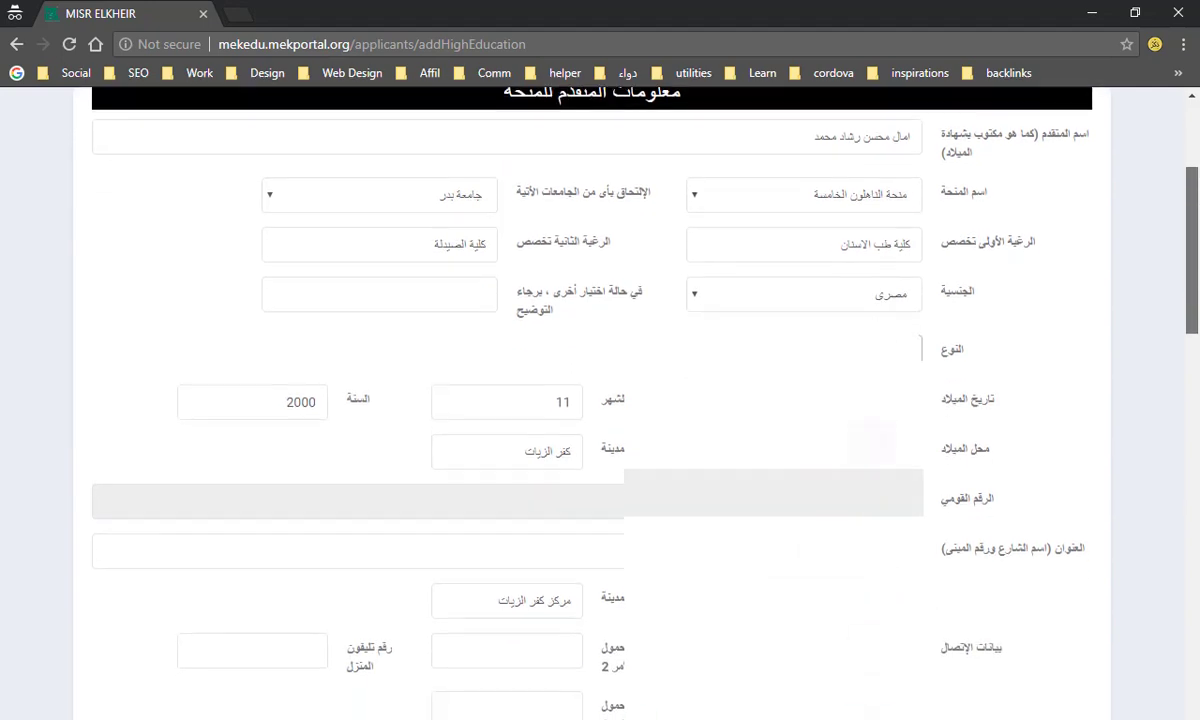
pyautogui.scroll(-1, 1198, 298)
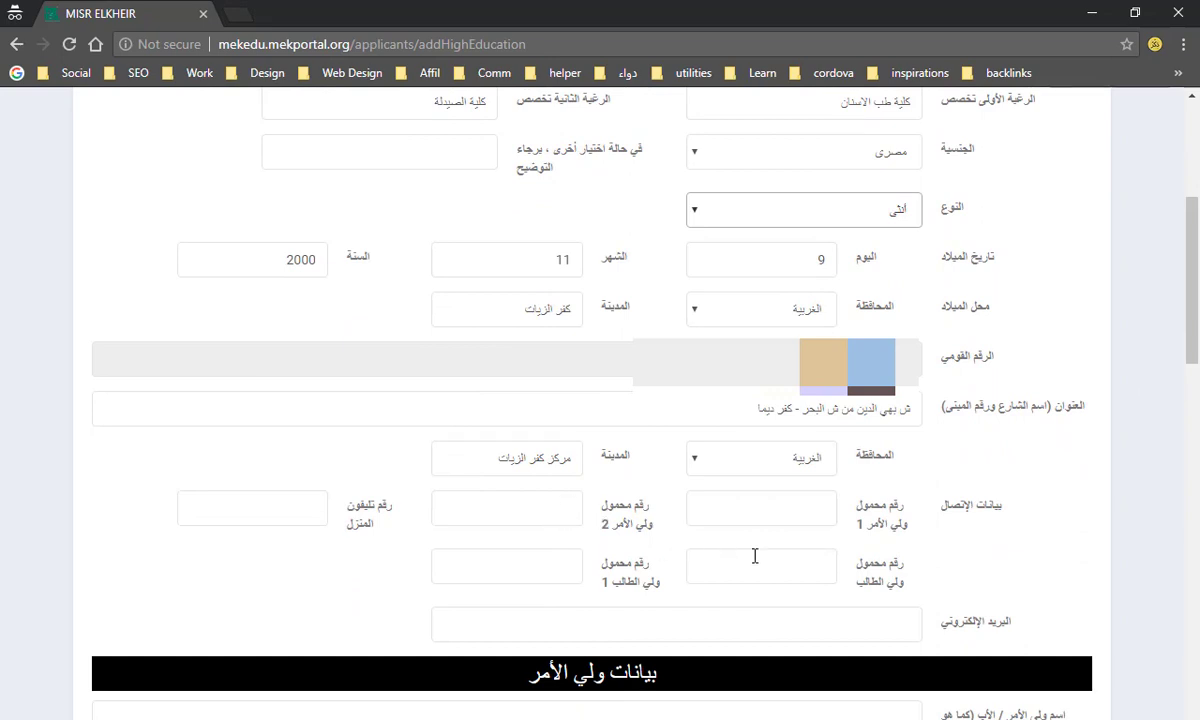
pyautogui.scroll(-6, 771, 566)
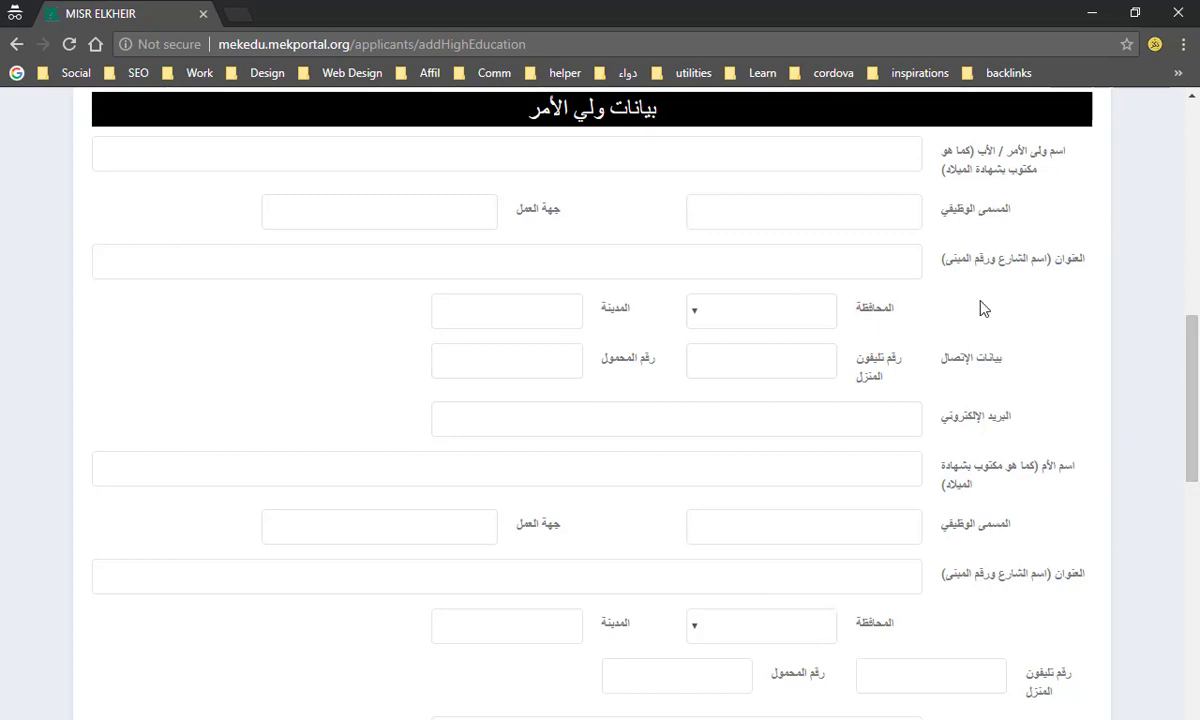
pyautogui.scroll(-5, 1130, 348)
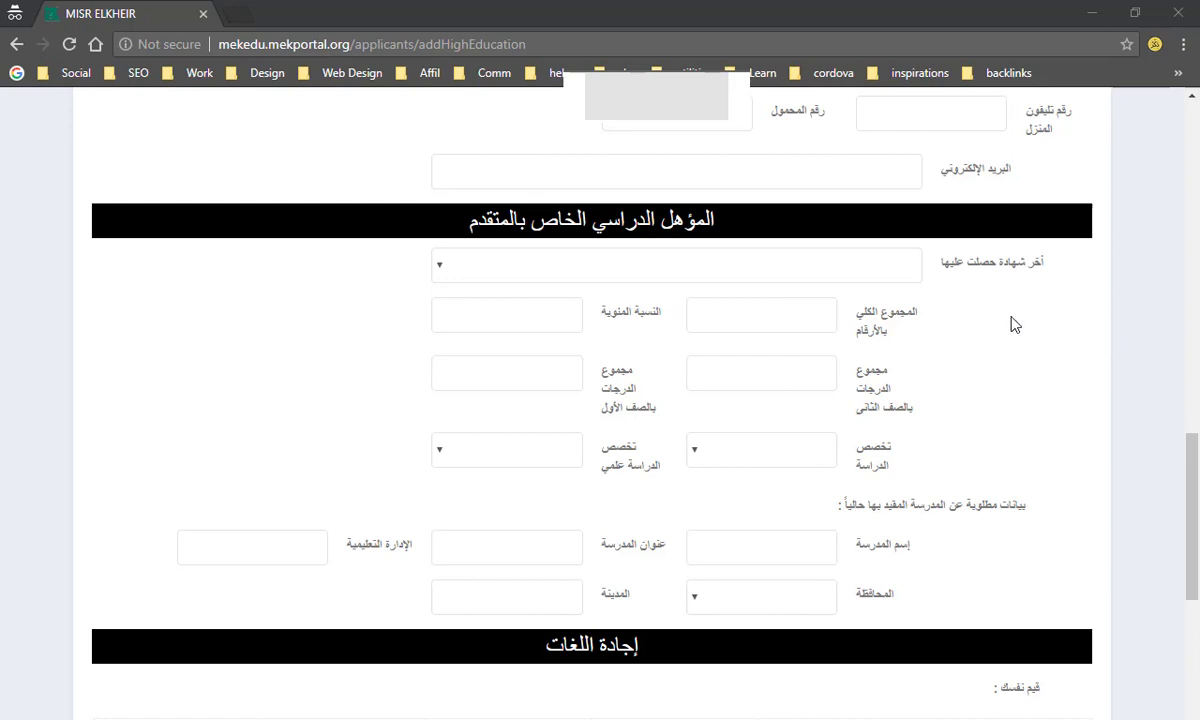
pyautogui.click(615, 278)
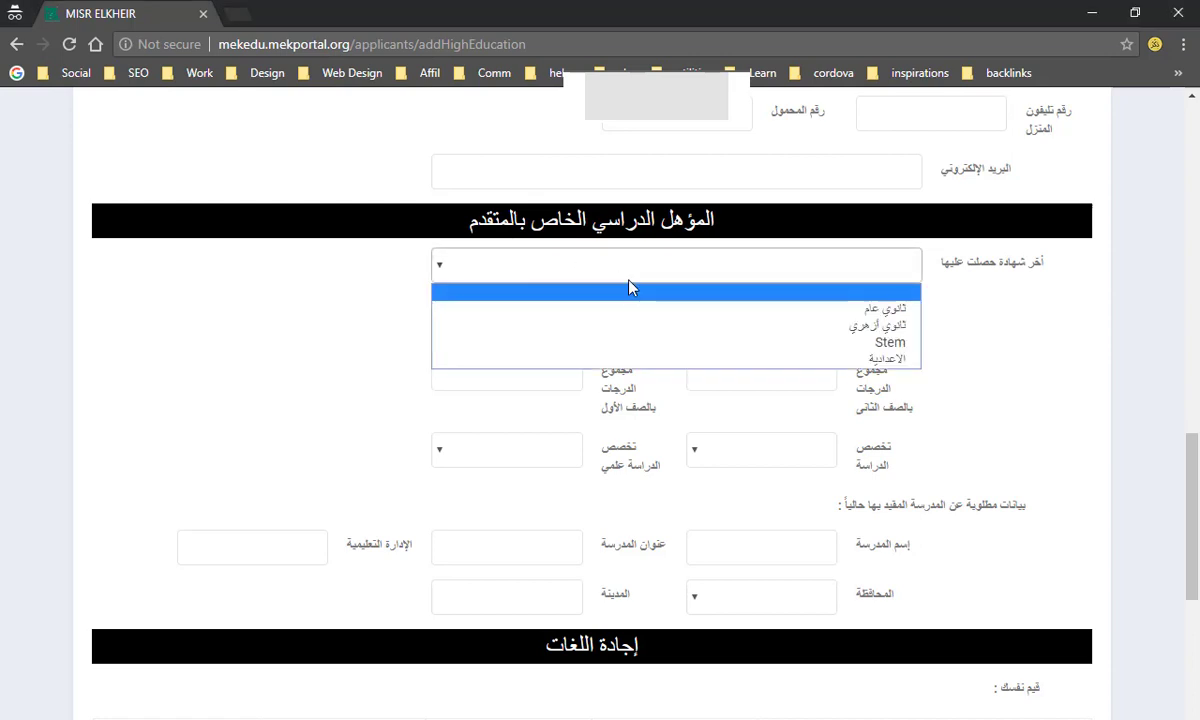
pyautogui.click(757, 313)
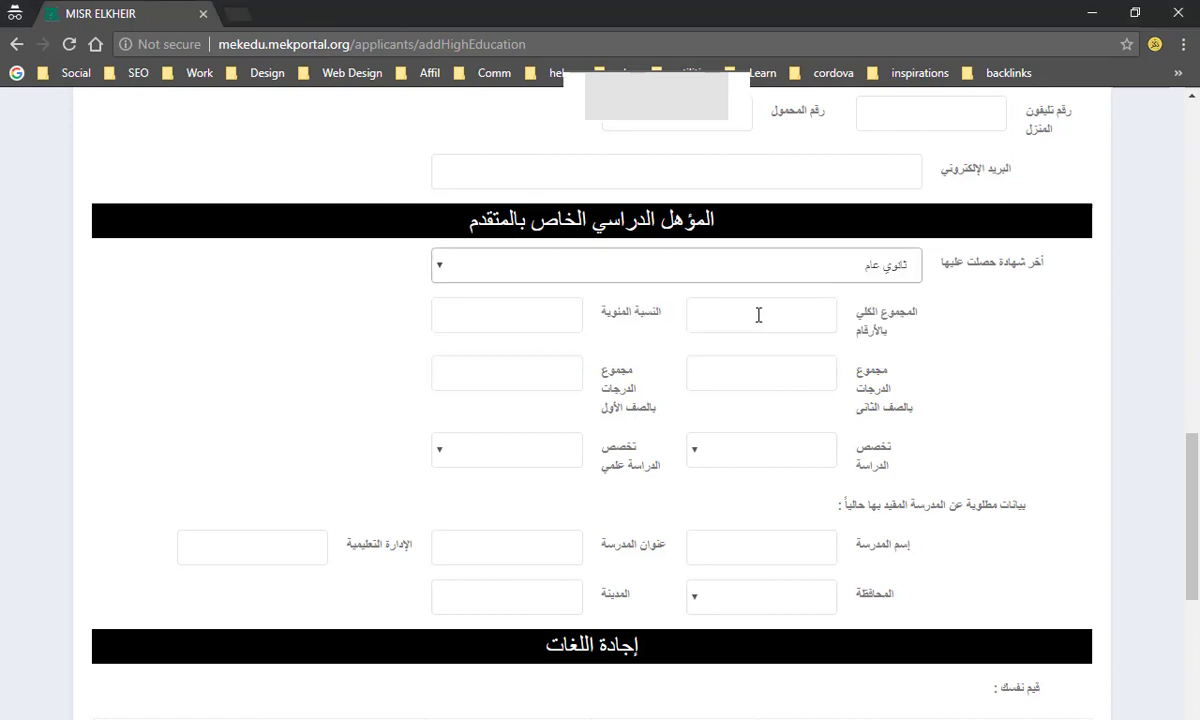
pyautogui.click(799, 279)
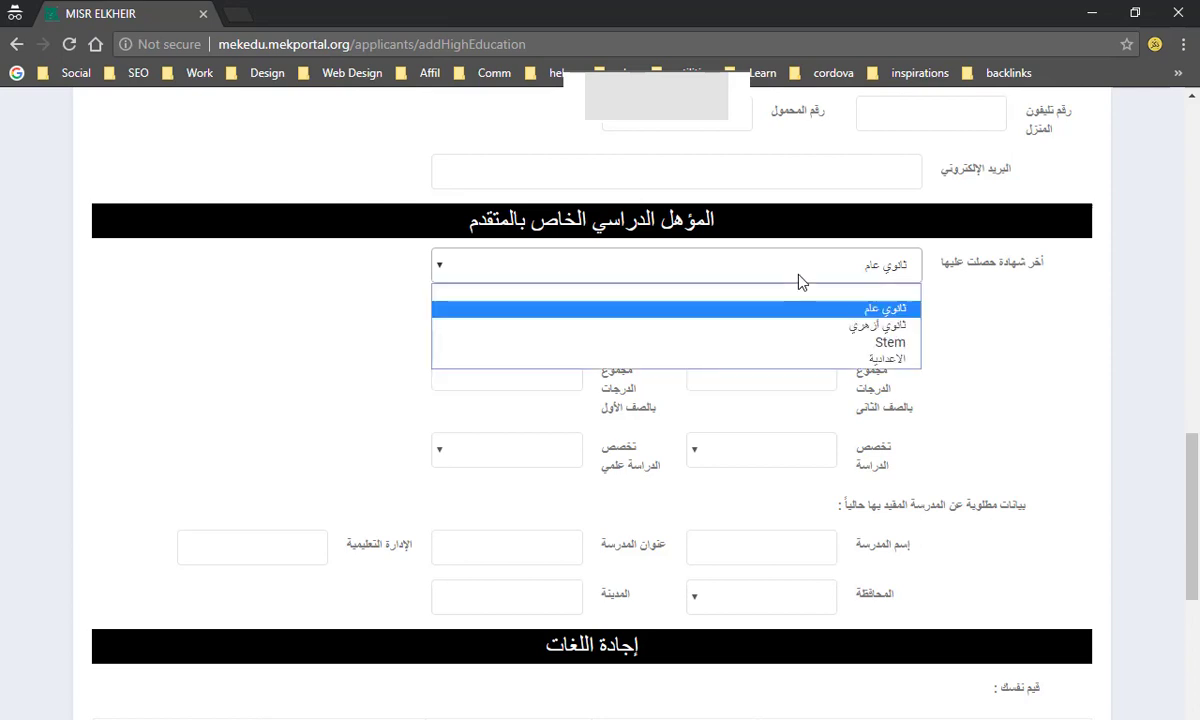
pyautogui.click(912, 281)
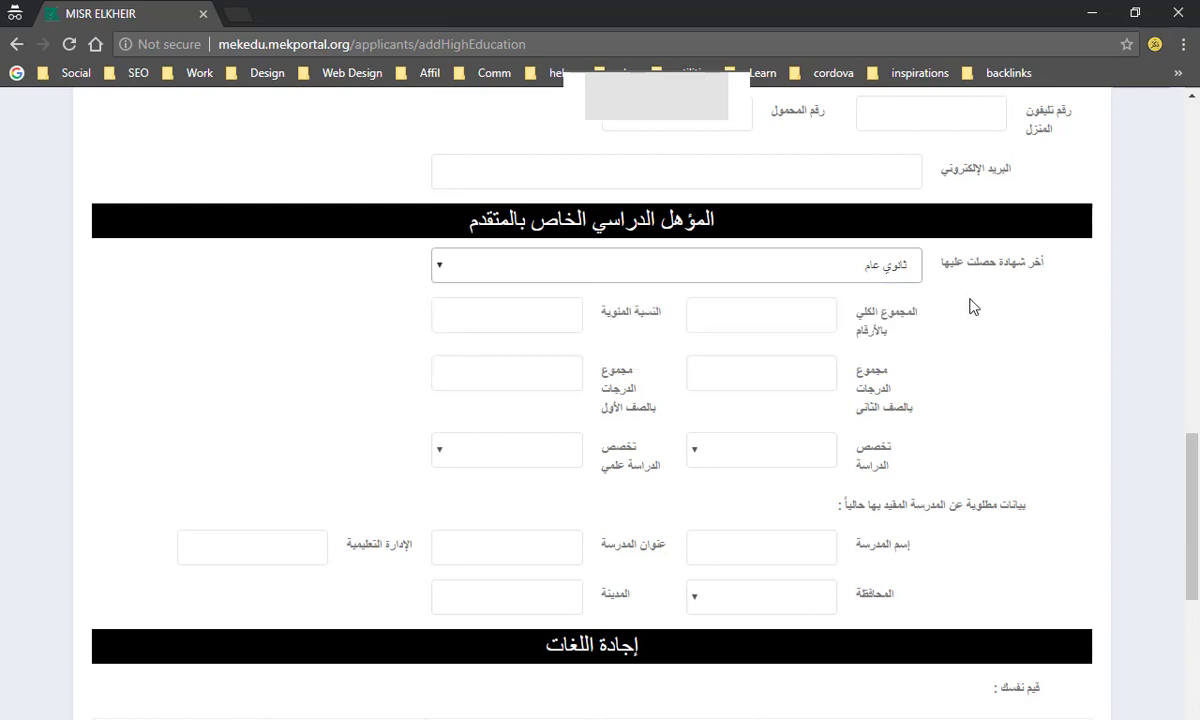
# Examine the total score field and the available options for the study specialisation and the scientific branch
pyautogui.click(784, 319)
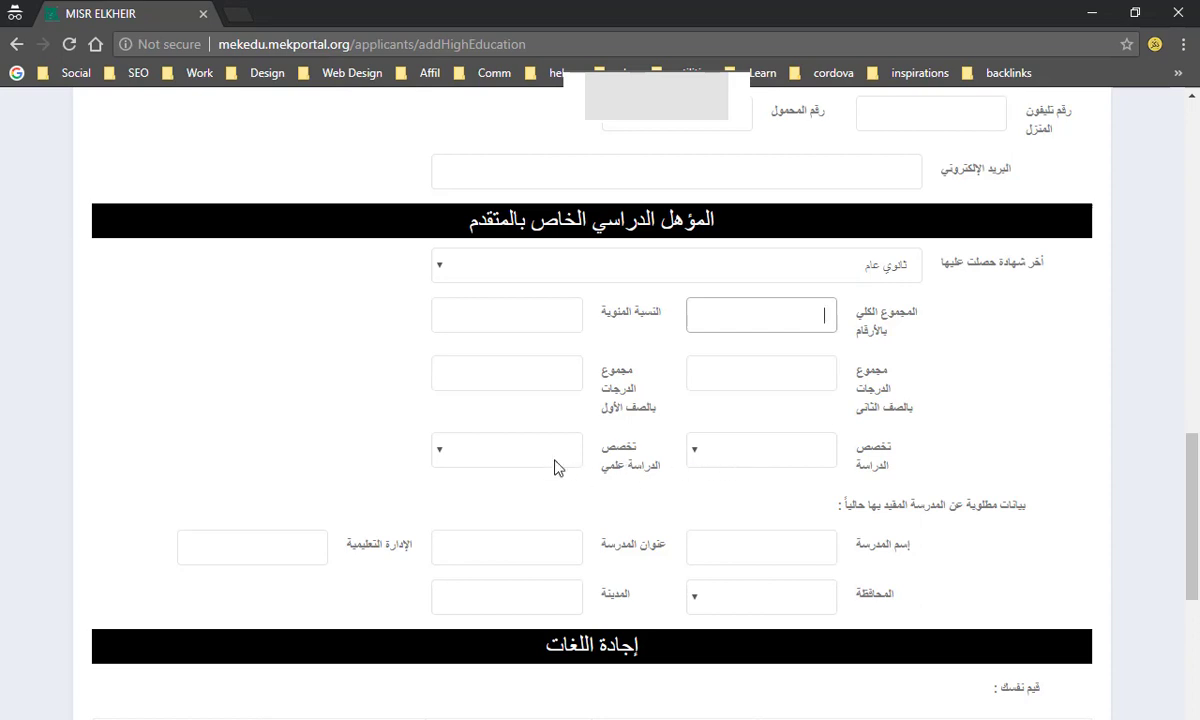
pyautogui.click(729, 462)
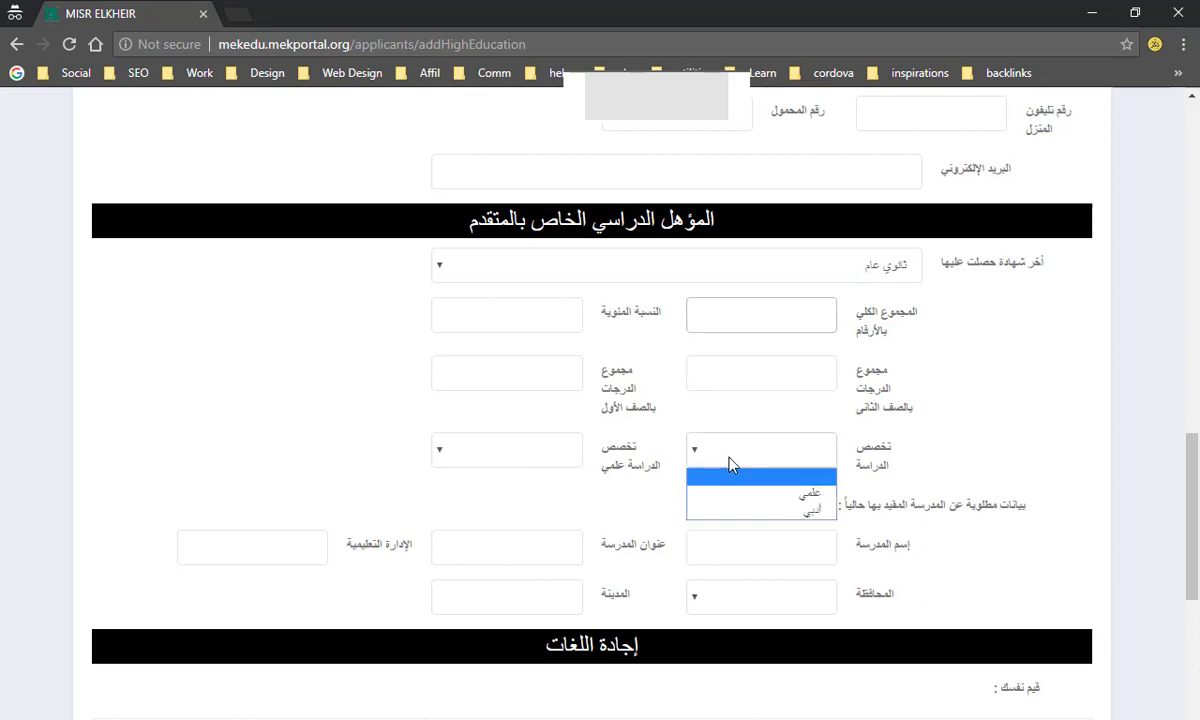
pyautogui.click(646, 482)
pyautogui.click(635, 461)
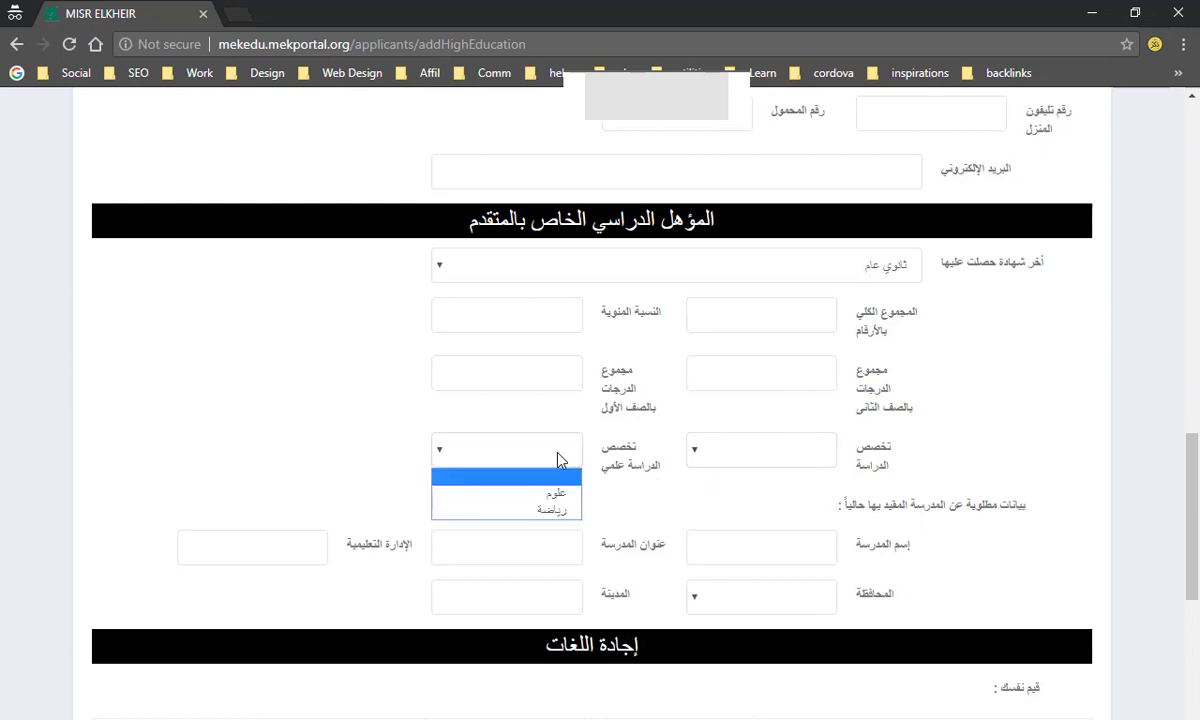
pyautogui.click(641, 466)
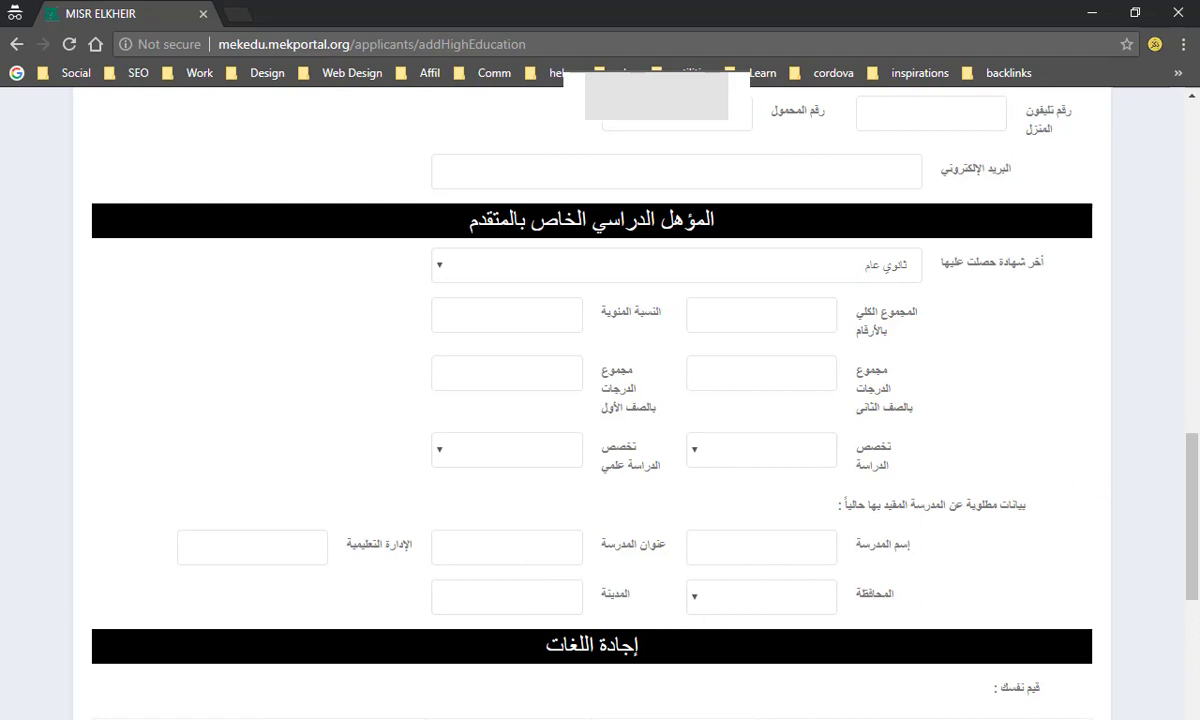
# Choose WhatsApp Image 2018-08-01 at 1.55.49 PM.jpeg from Downloads as the file for the form's attachments
pyautogui.scroll(-6, 600, 400)
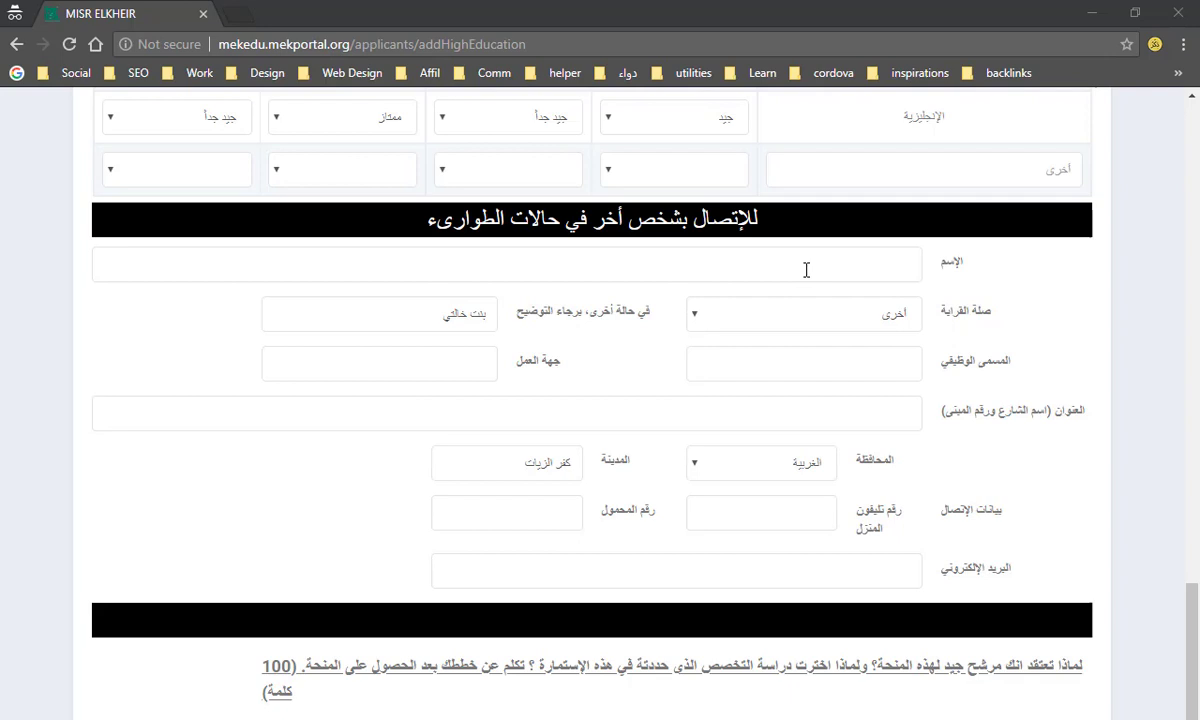
pyautogui.scroll(-5, 806, 270)
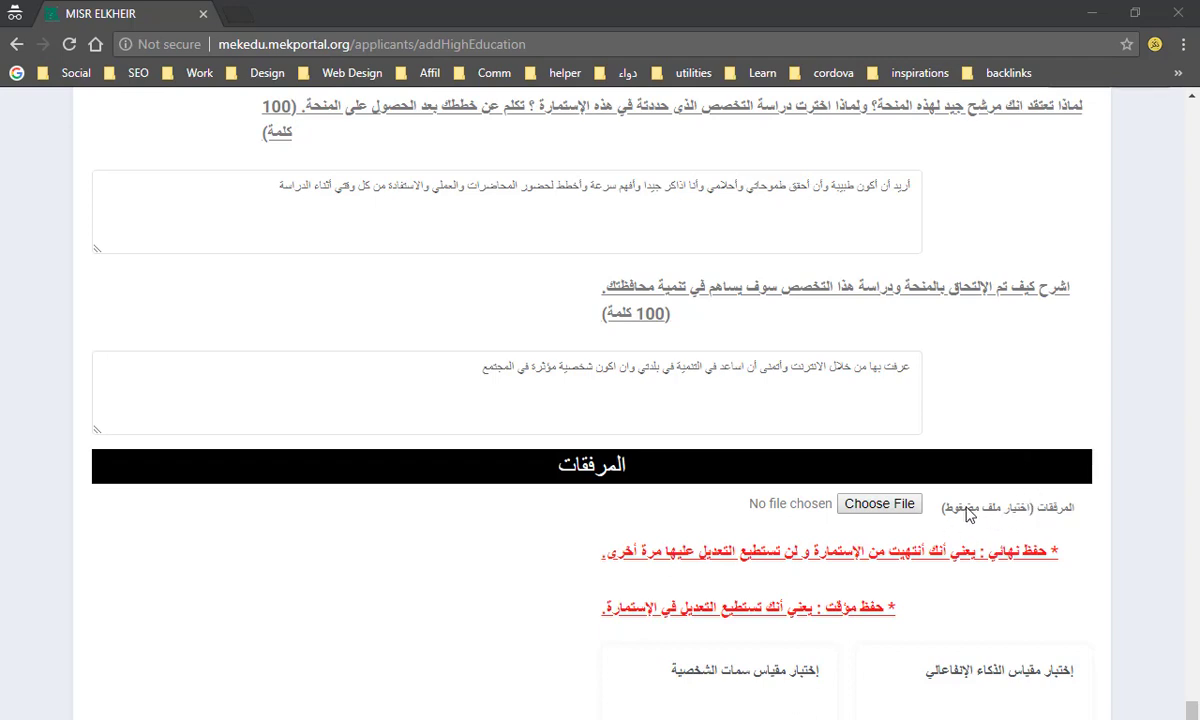
pyautogui.click(880, 504)
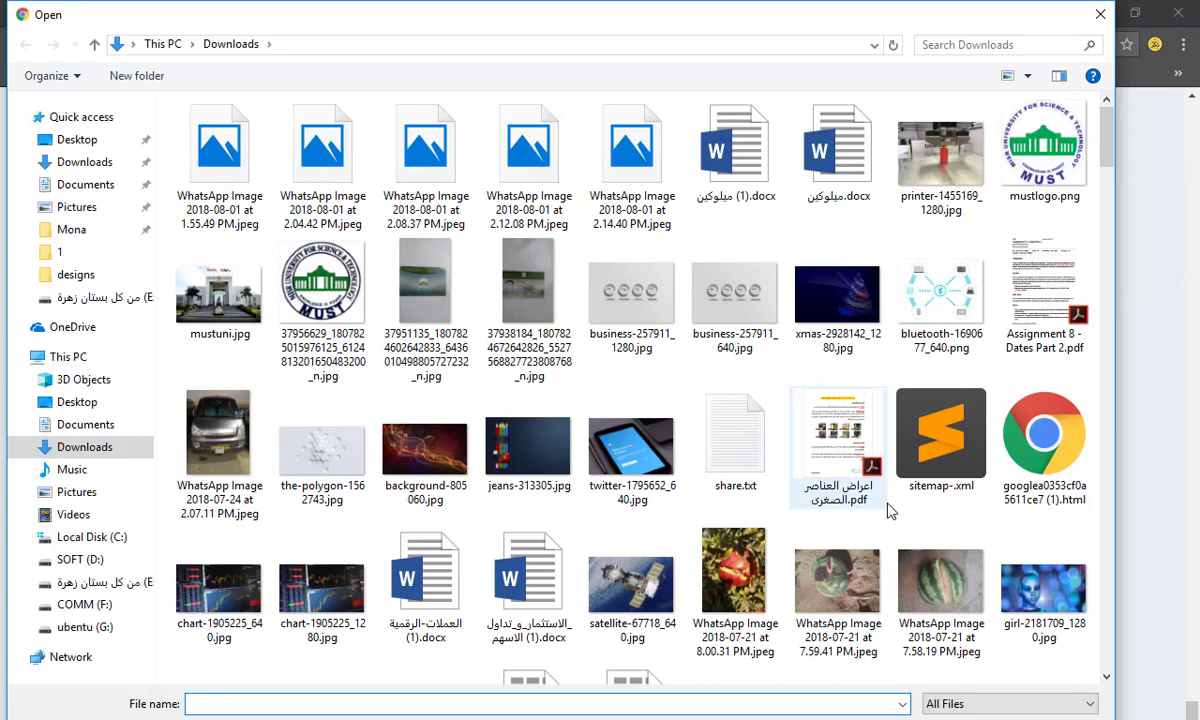
pyautogui.click(217, 172)
pyautogui.click(335, 165)
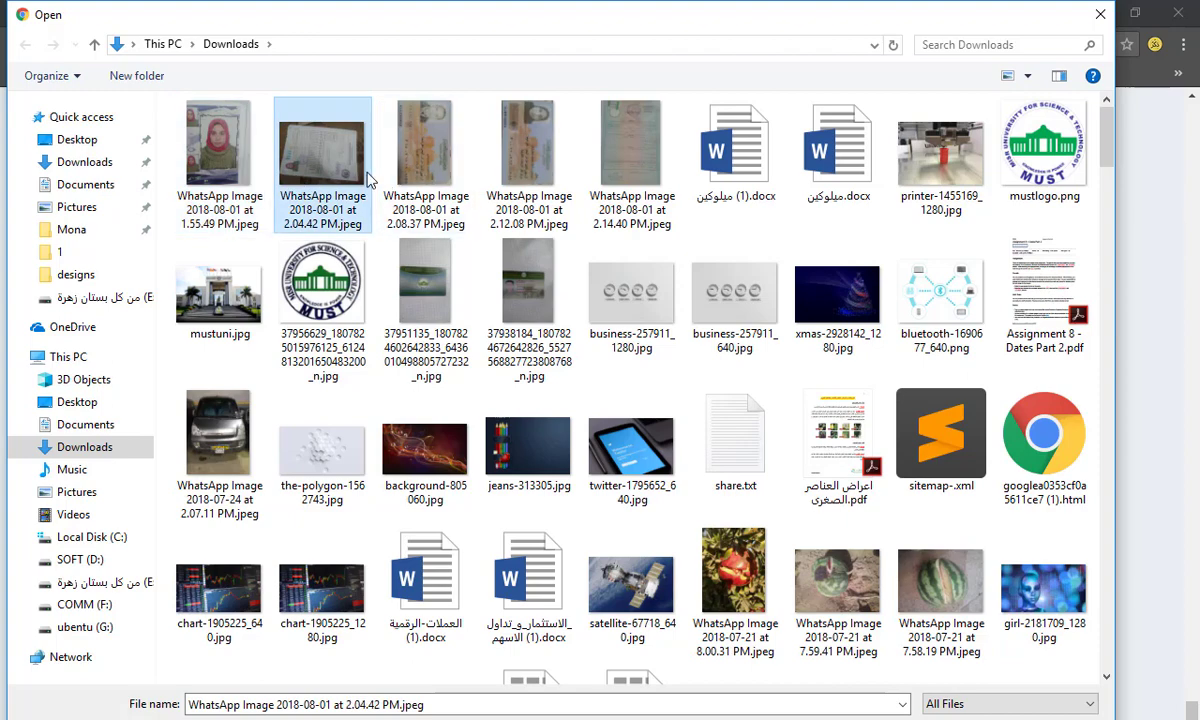
pyautogui.click(232, 142)
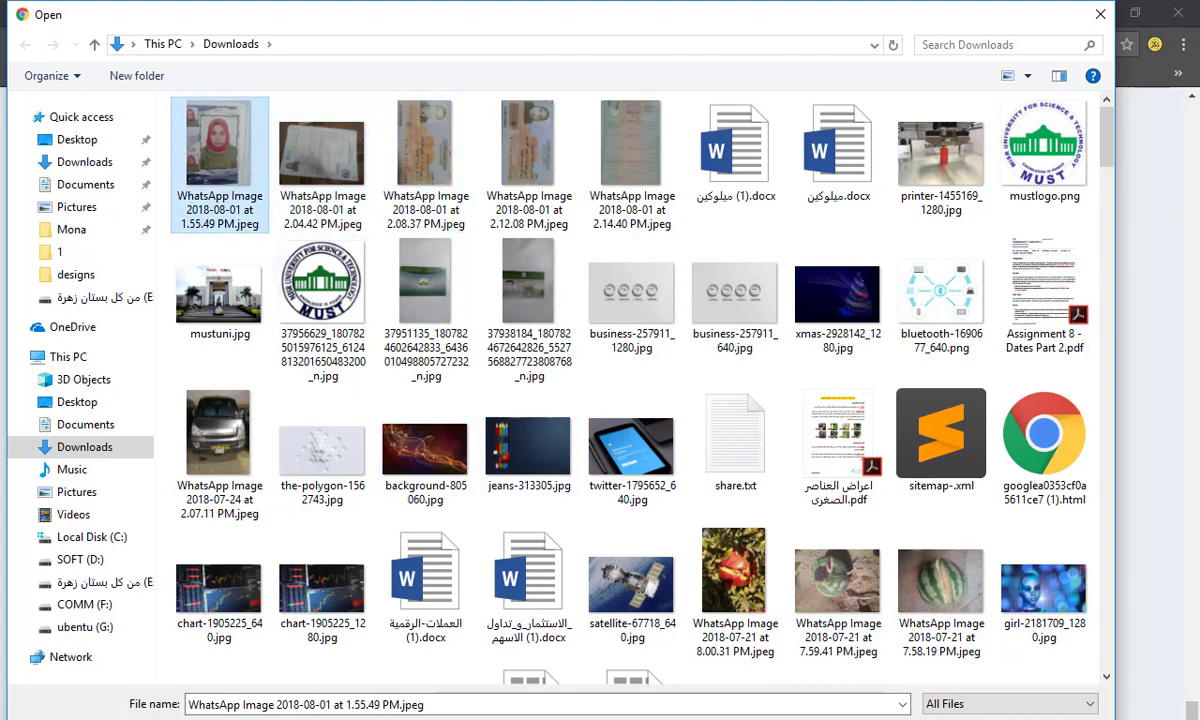
pyautogui.press('Return')
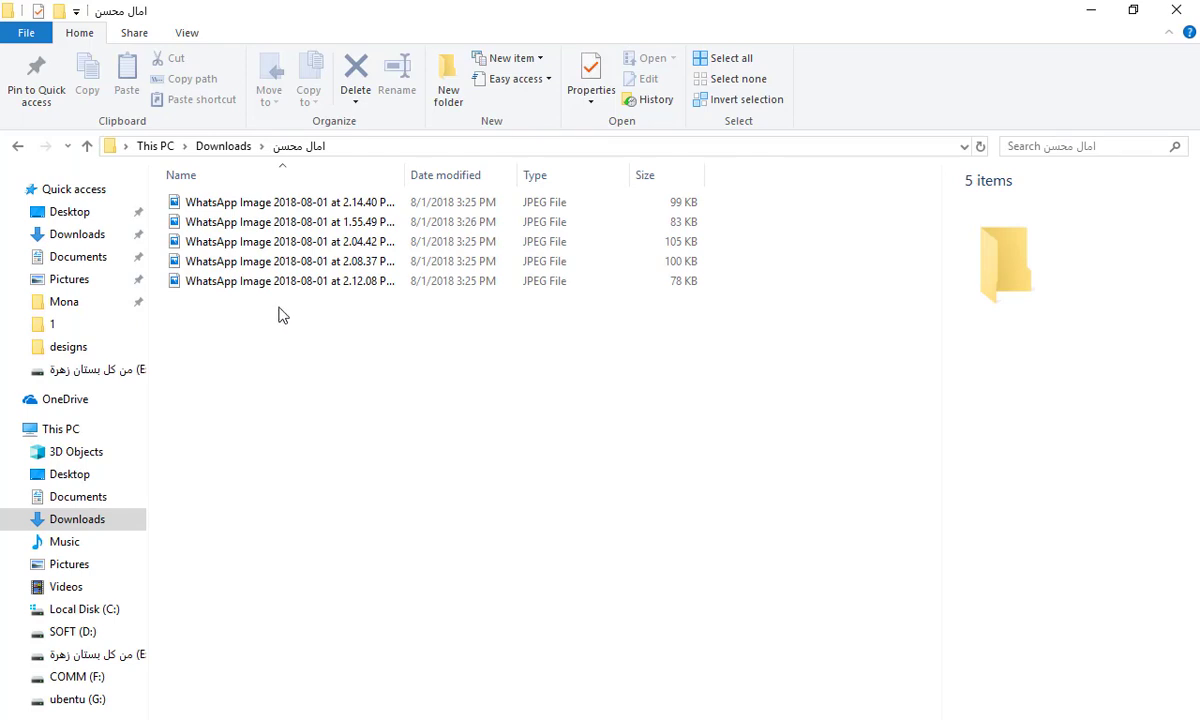
# Compress the five WhatsApp JPEG images in the applicant's Downloads subfolder into a single zip archive with 7-Zip
pyautogui.moveTo(279, 315); pyautogui.dragTo(262, 190)
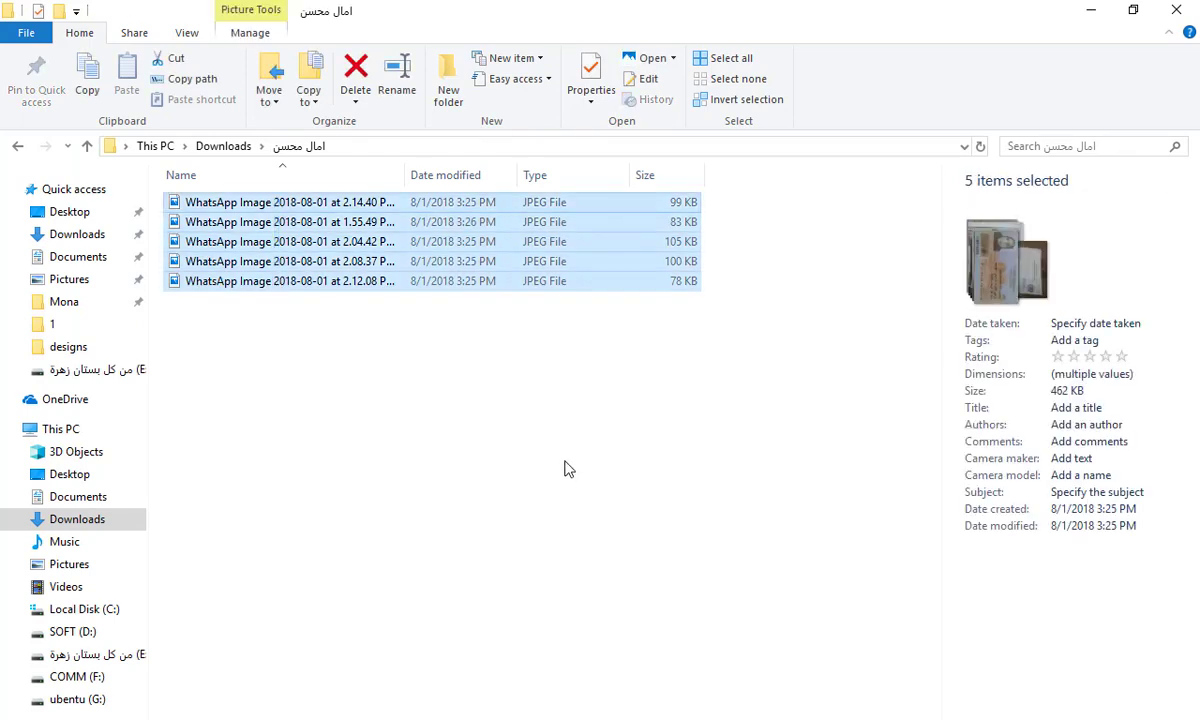
pyautogui.click(565, 470)
pyautogui.moveTo(208, 320); pyautogui.dragTo(213, 203)
pyautogui.hotkey('shift', 'F10')
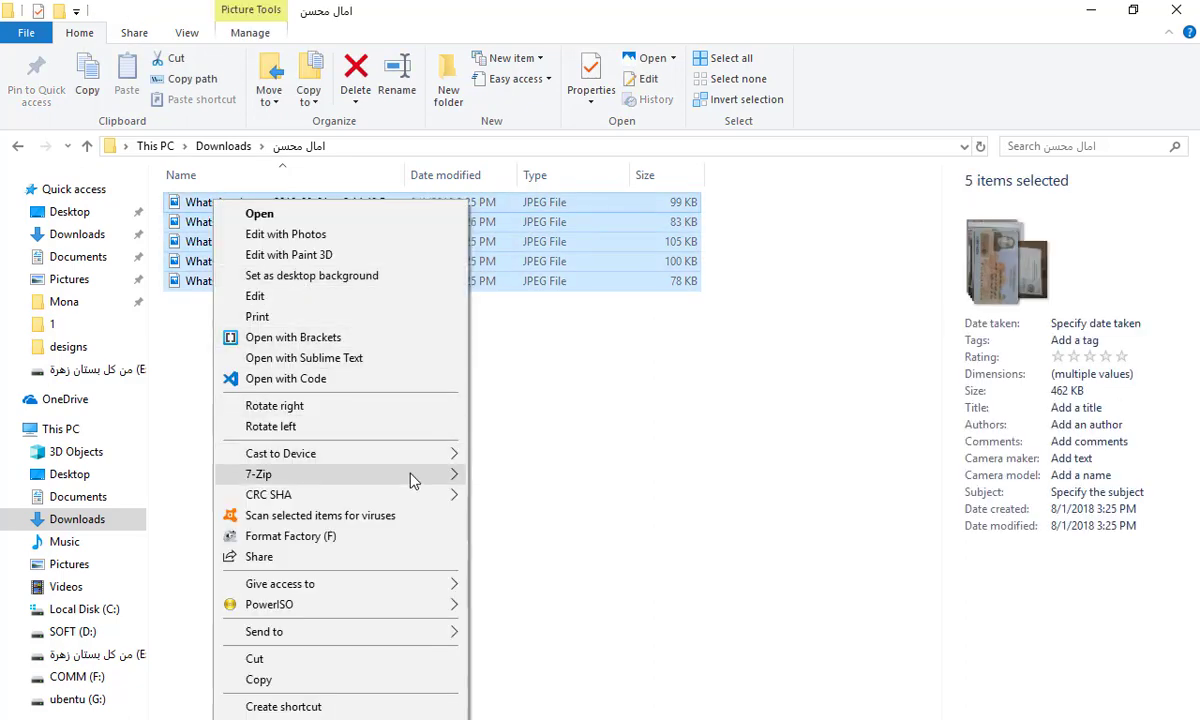
pyautogui.moveTo(463, 480)
pyautogui.click(555, 558)
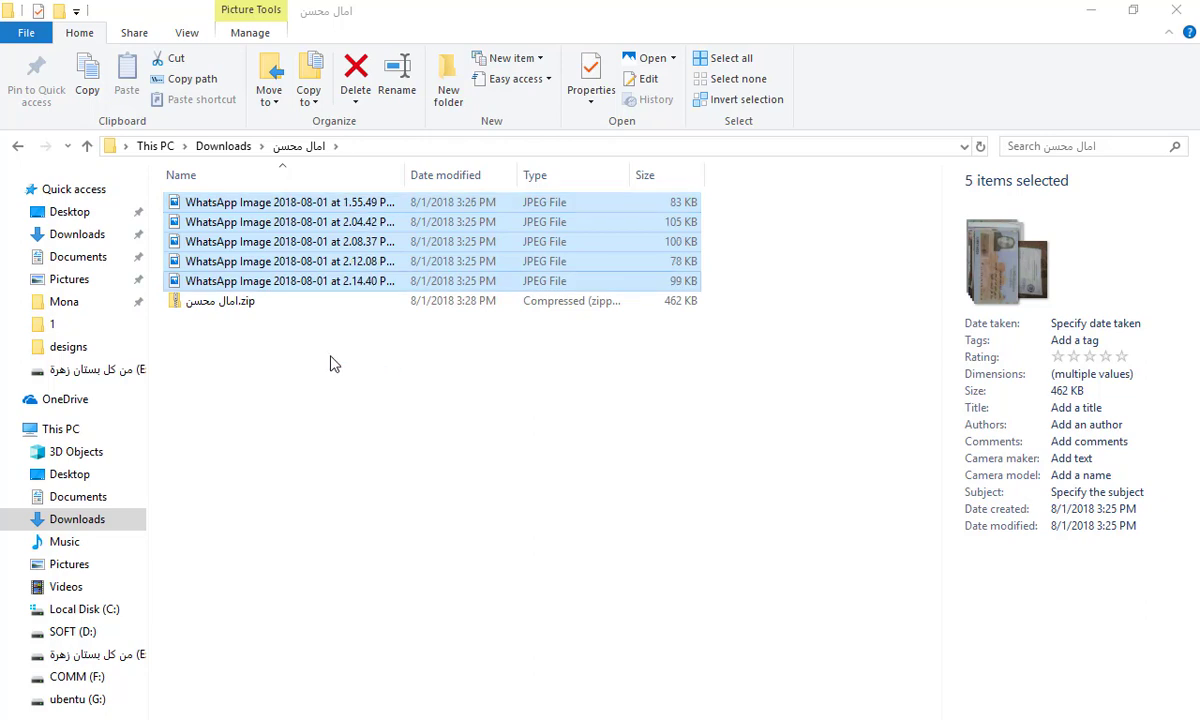
# Switch back to the browser and choose the applicant's zip archive from the Downloads subfolder as the form's attachments file
pyautogui.click(530, 643)
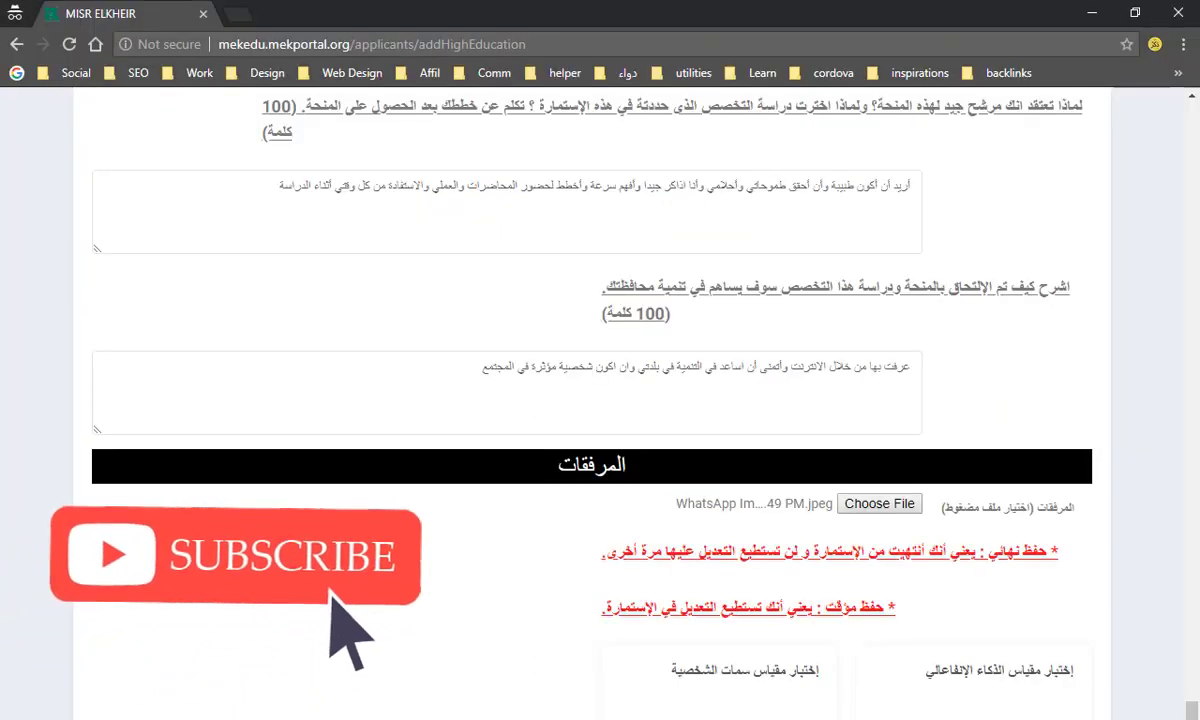
pyautogui.click(880, 504)
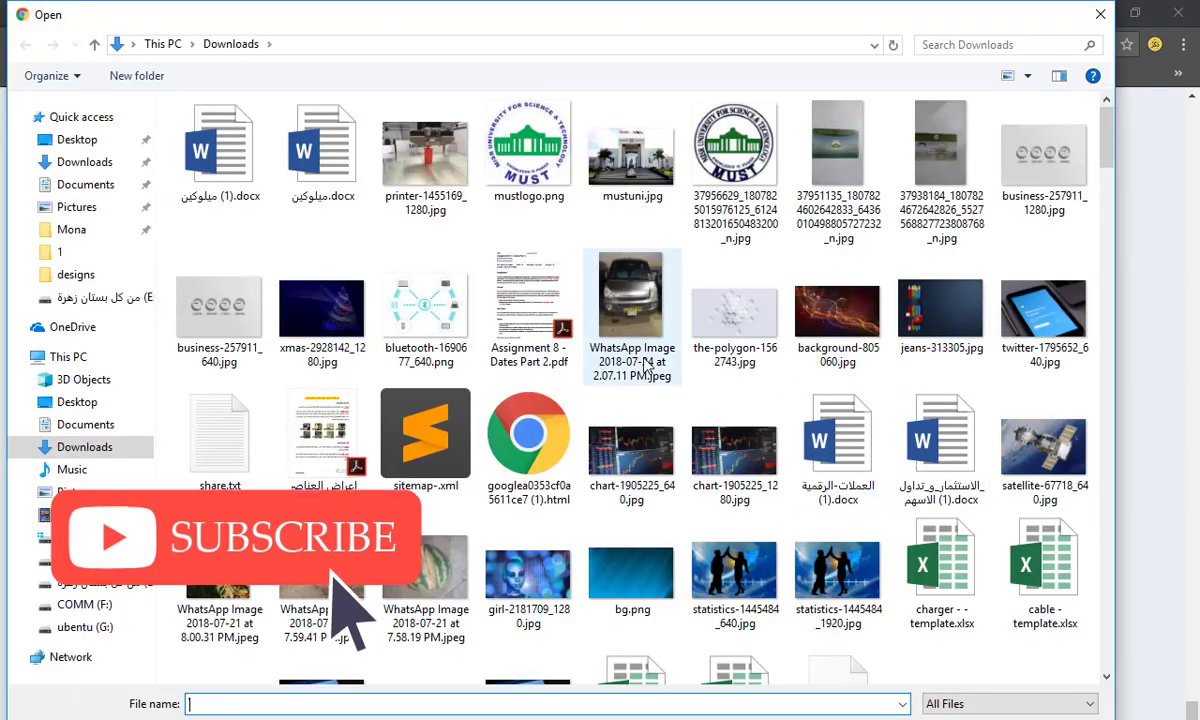
pyautogui.scroll(-3, 362, 248)
pyautogui.scroll(-10, 388, 266)
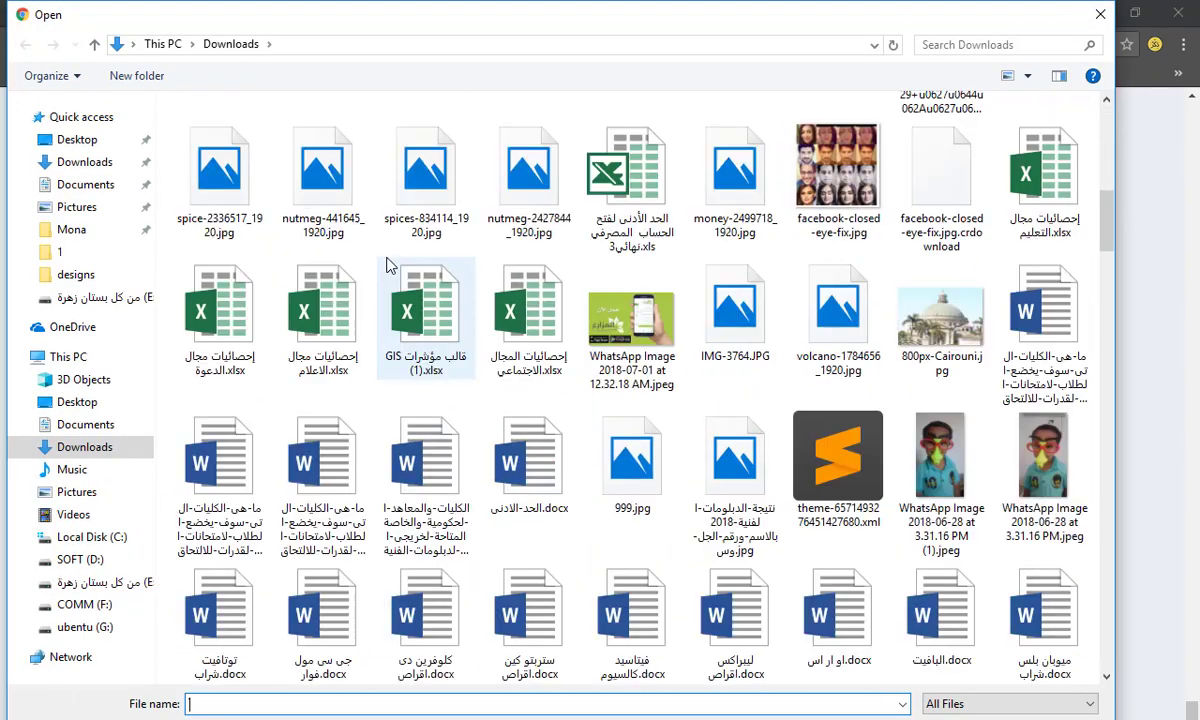
pyautogui.scroll(-10, 390, 268)
pyautogui.scroll(-15, 390, 266)
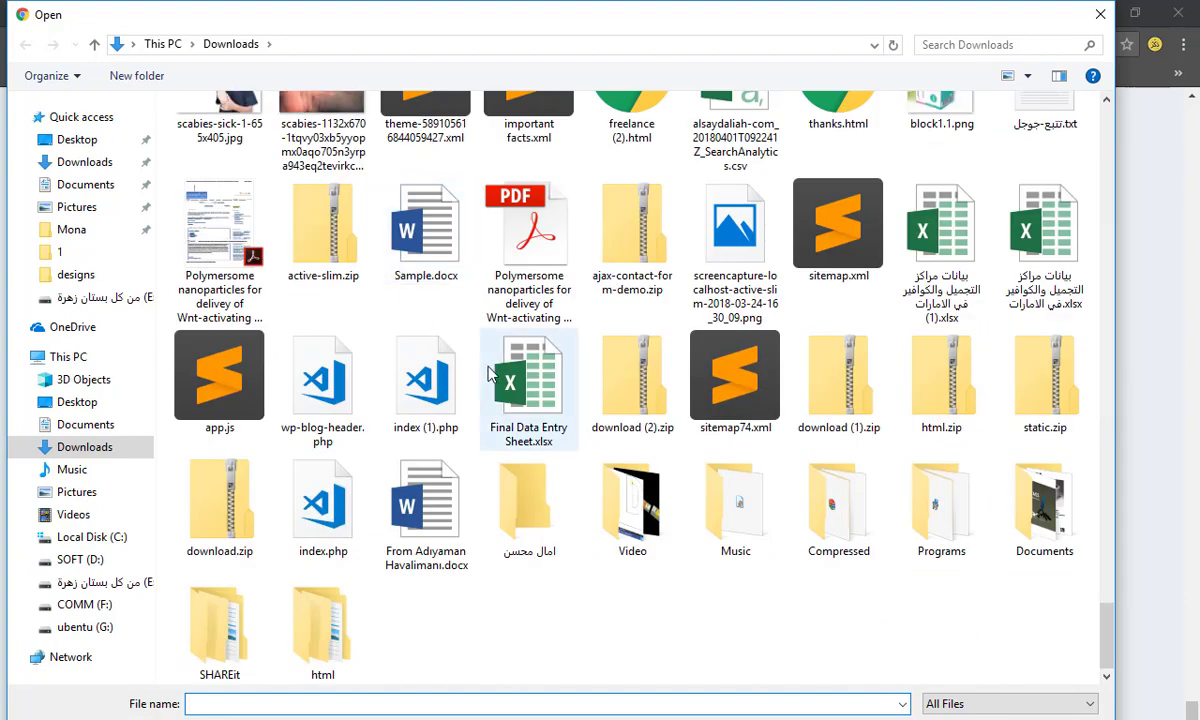
pyautogui.click(538, 514)
pyautogui.doubleClick(540, 515)
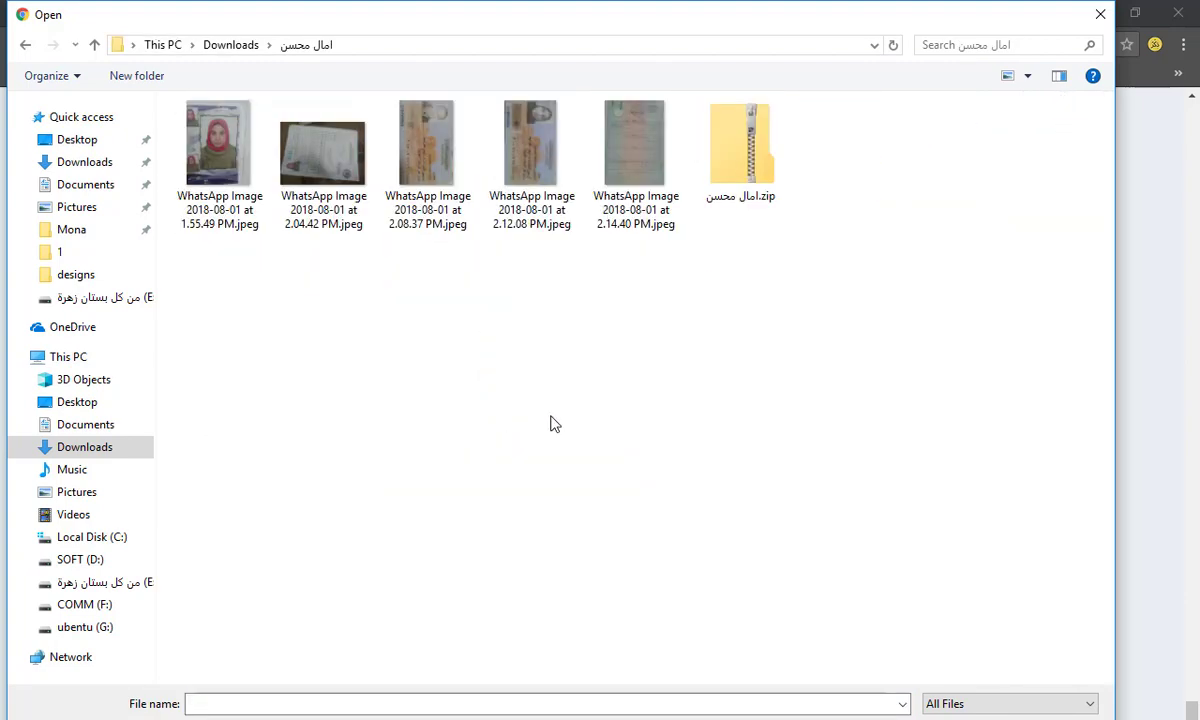
pyautogui.click(735, 170)
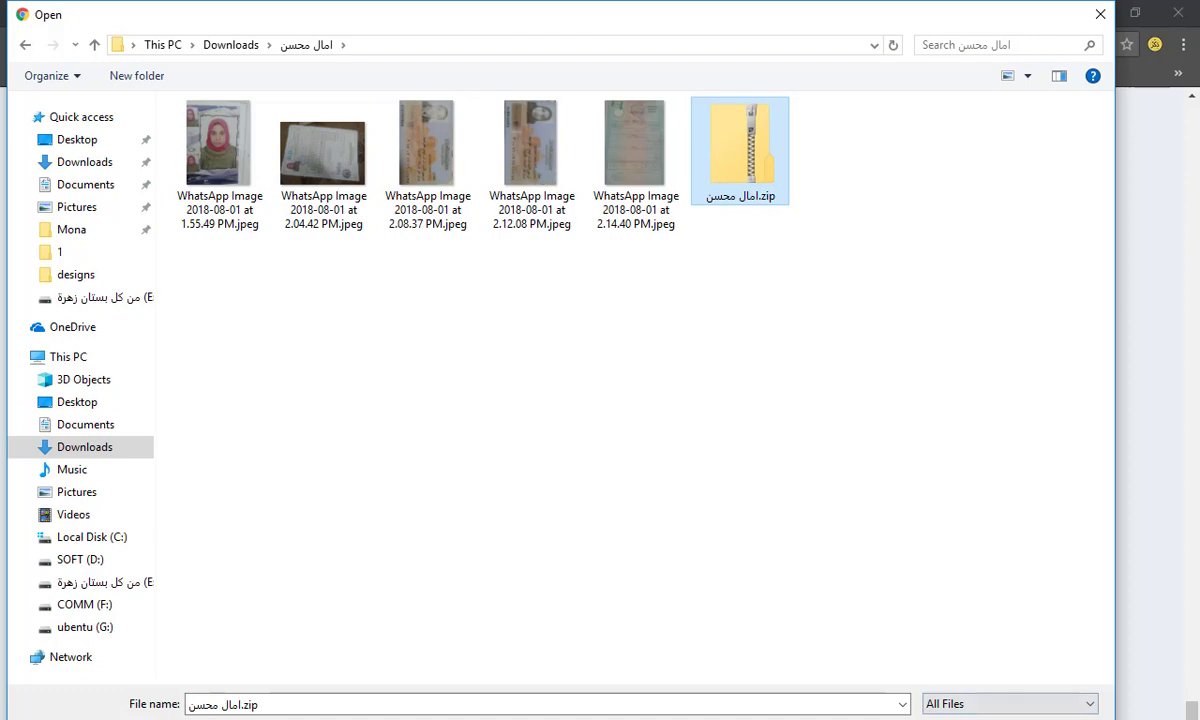
pyautogui.doubleClick(738, 160)
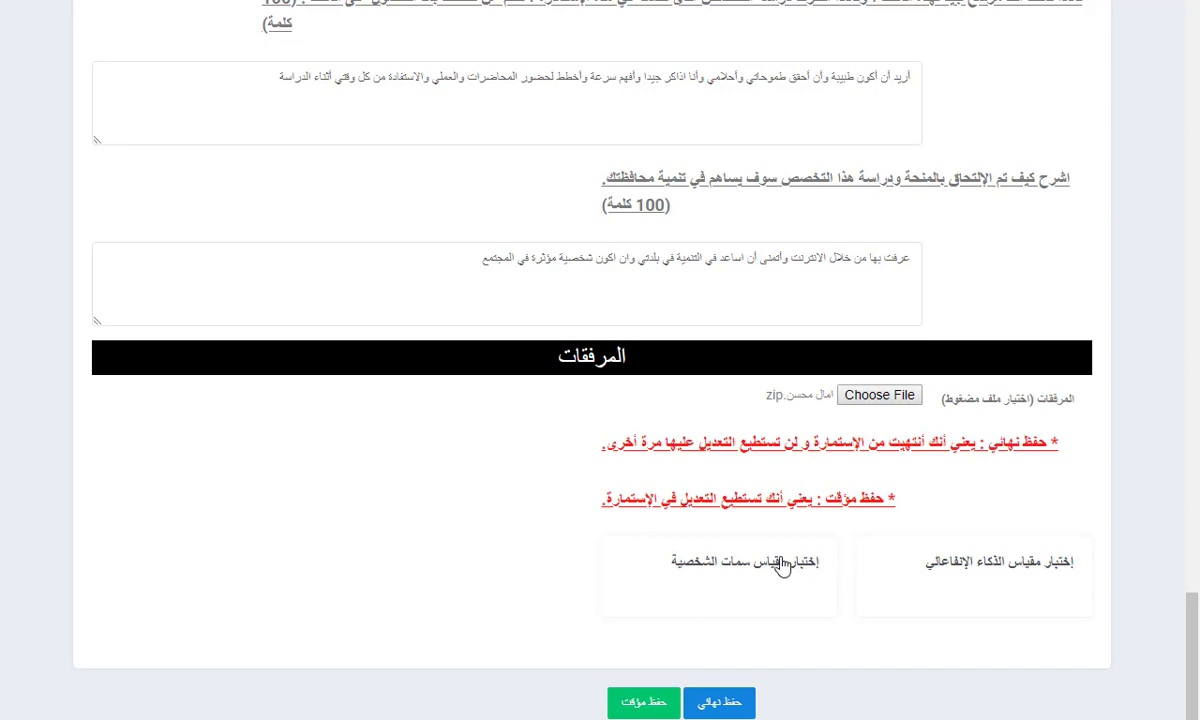
# Open the emotional intelligence test (إختبار مقياس الذكاء الإنفعالي), go through its 41 statements and store the answers
pyautogui.click(985, 565)
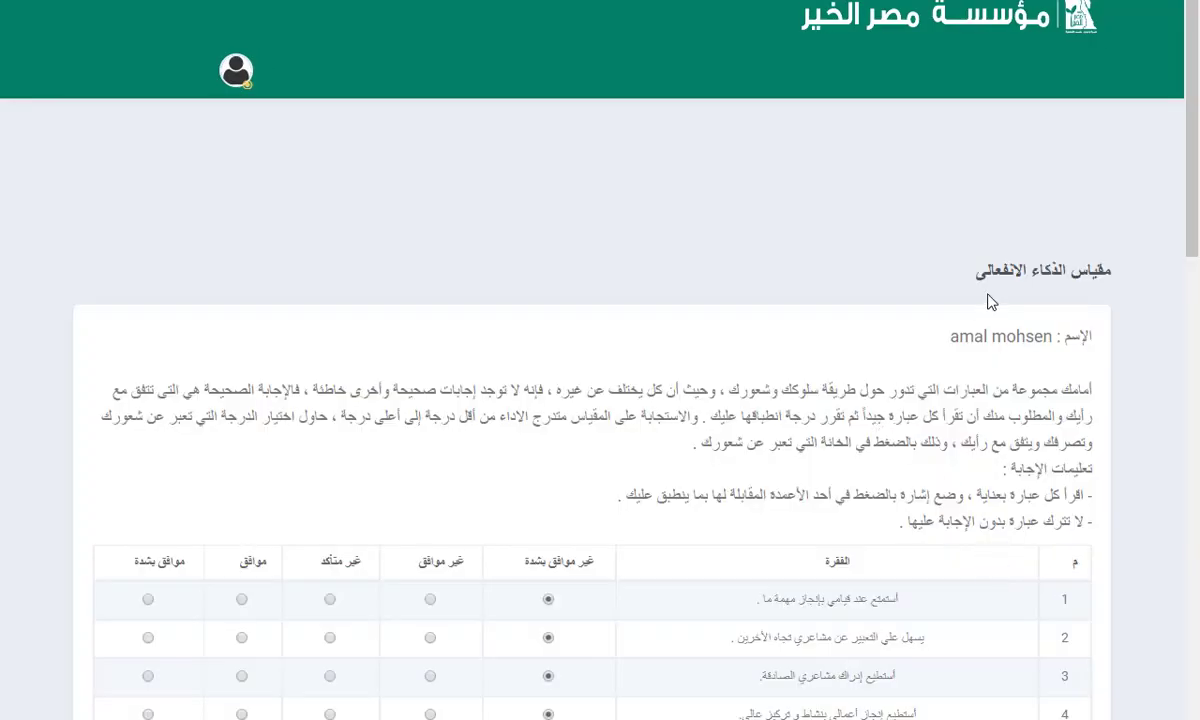
pyautogui.scroll(-1, 1197, 152)
pyautogui.scroll(-2, 1197, 152)
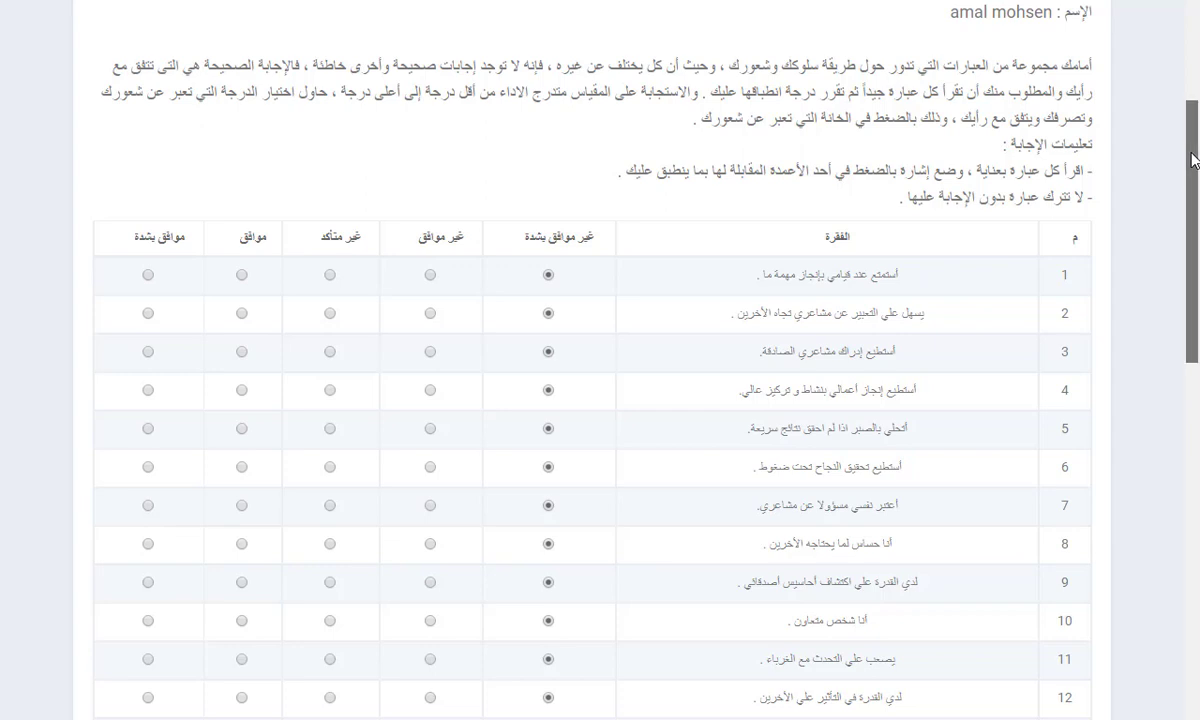
pyautogui.moveTo(1195, 166); pyautogui.dragTo(1197, 338)
pyautogui.scroll(-8, 1173, 383)
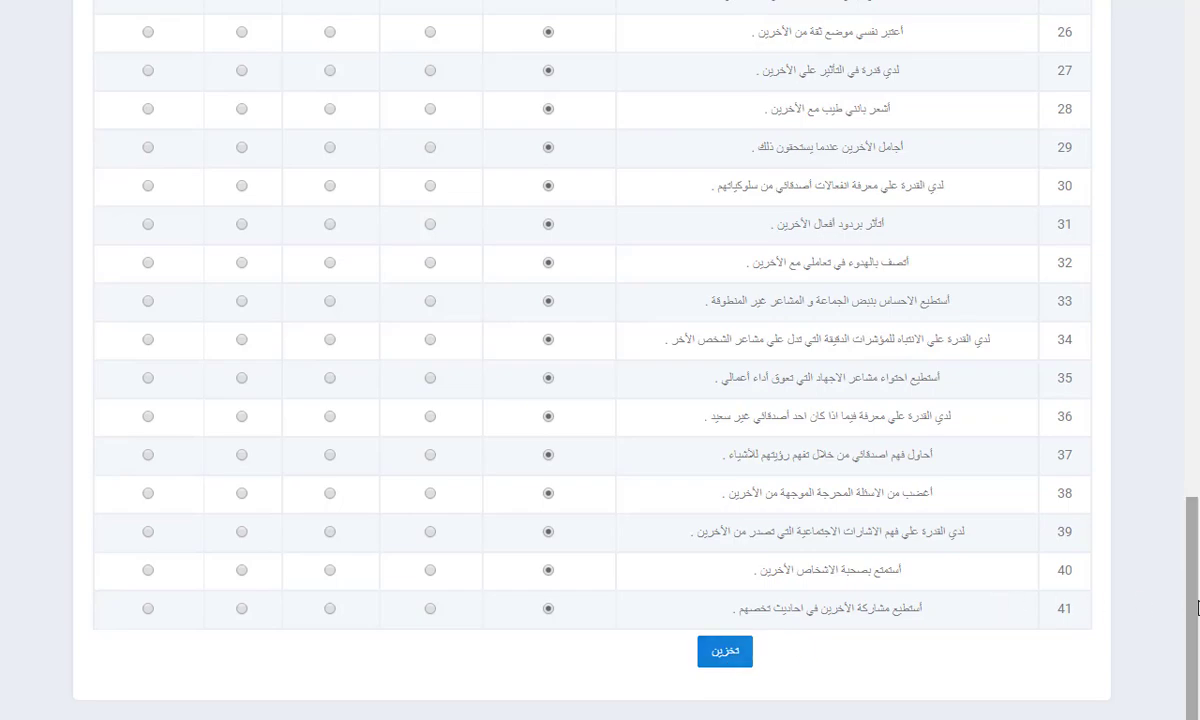
pyautogui.moveTo(1197, 608); pyautogui.dragTo(1197, 152)
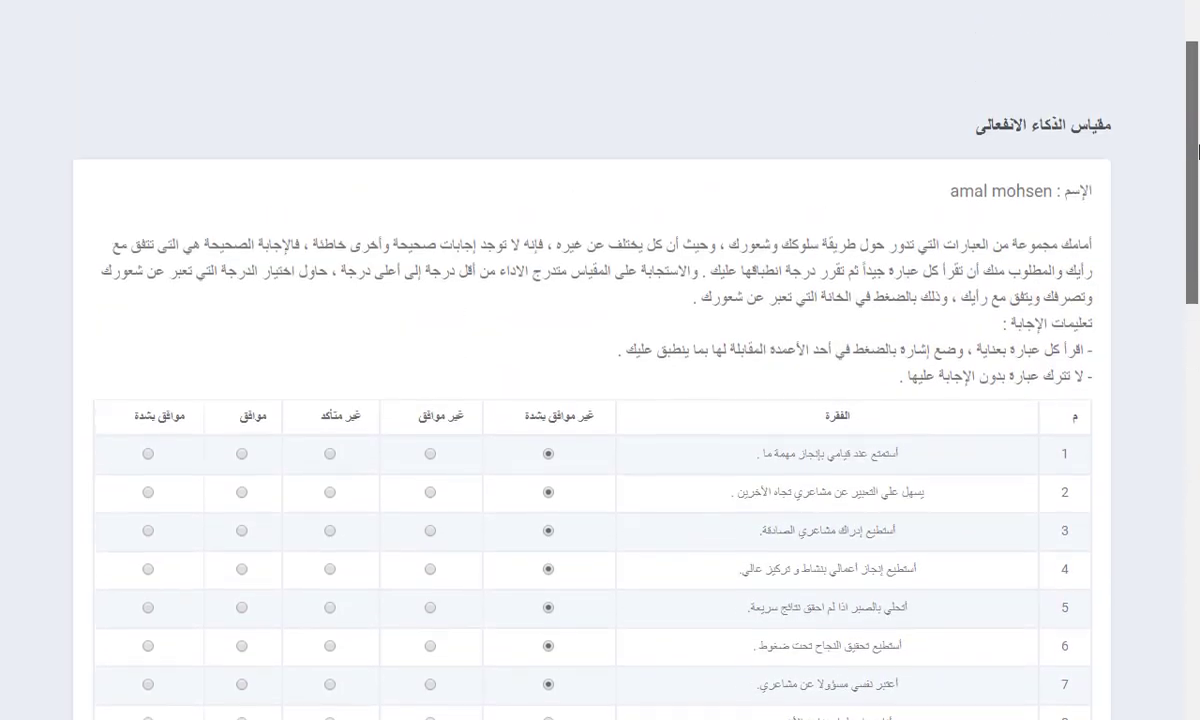
pyautogui.scroll(-2, 1197, 152)
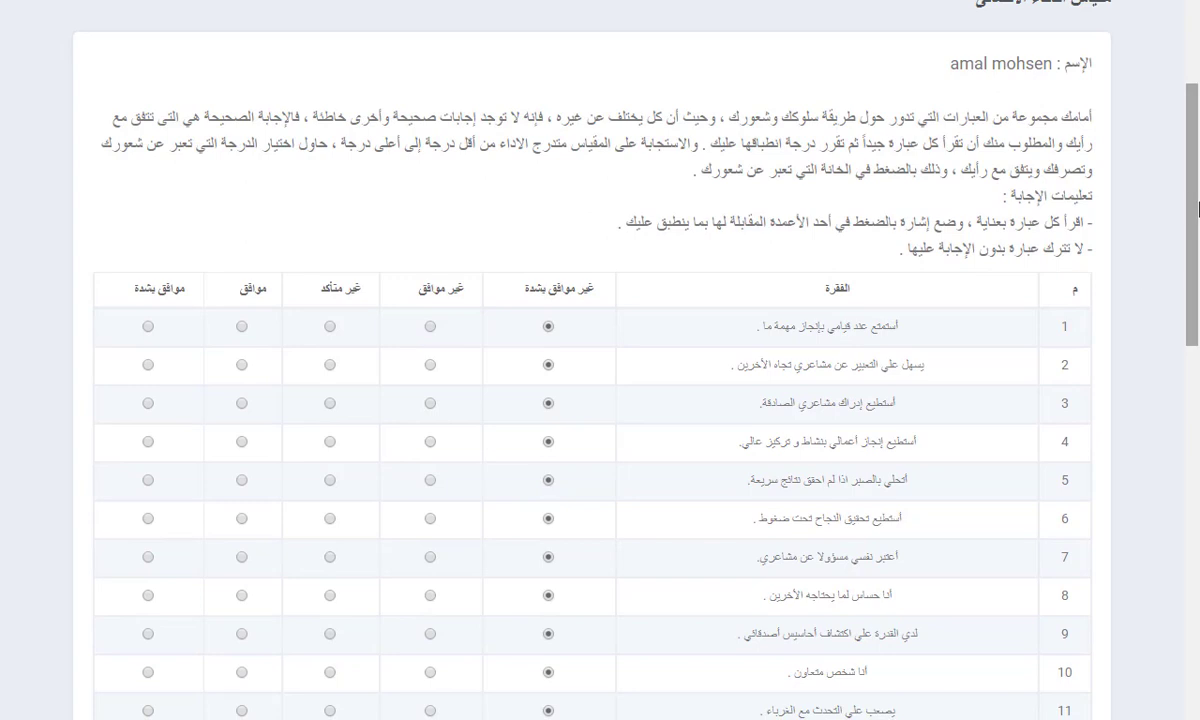
pyautogui.scroll(-20, 1197, 207)
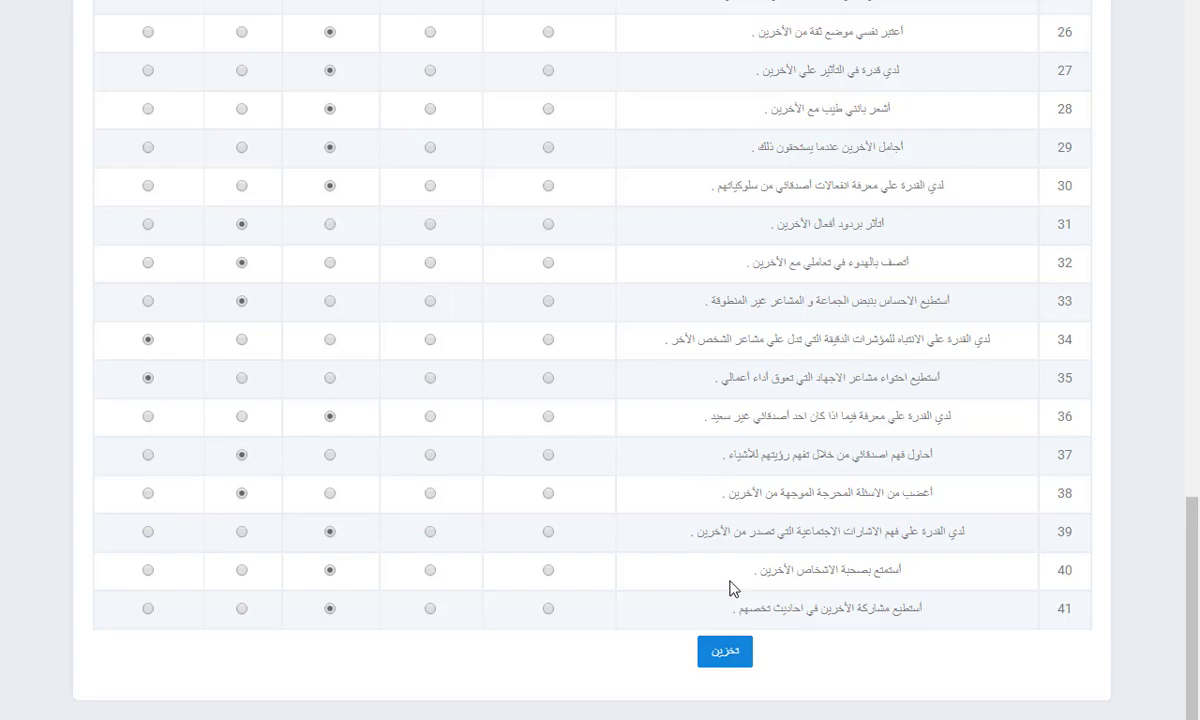
pyautogui.click(728, 655)
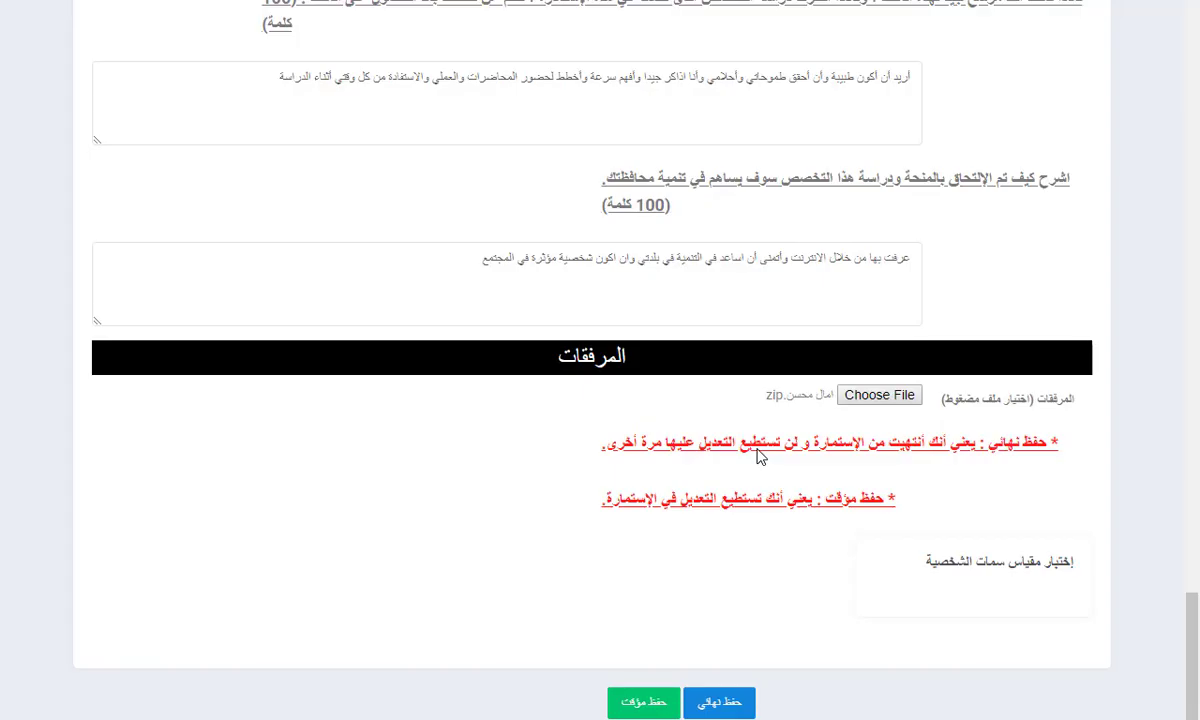
# Open the personality traits test (إختبار مقياس سمات الشخصية) and examine its 52 statements and answer scale
pyautogui.click(988, 577)
pyautogui.scroll(-3, 662, 430)
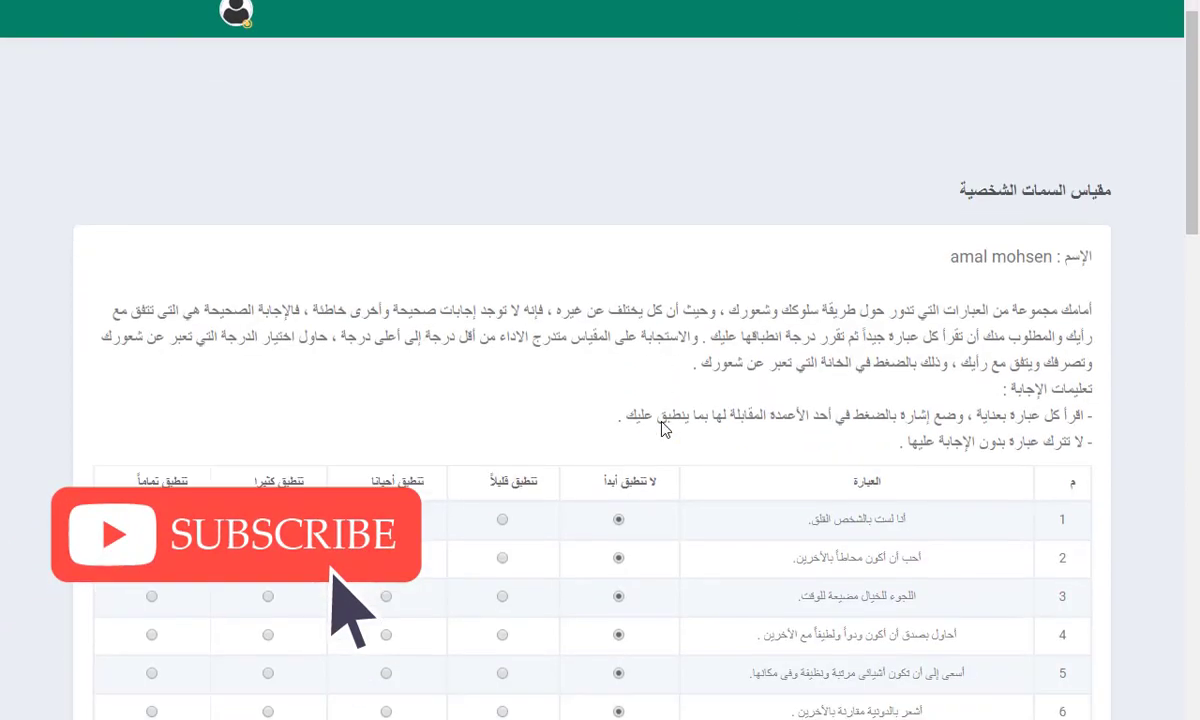
pyautogui.scroll(-10, 662, 430)
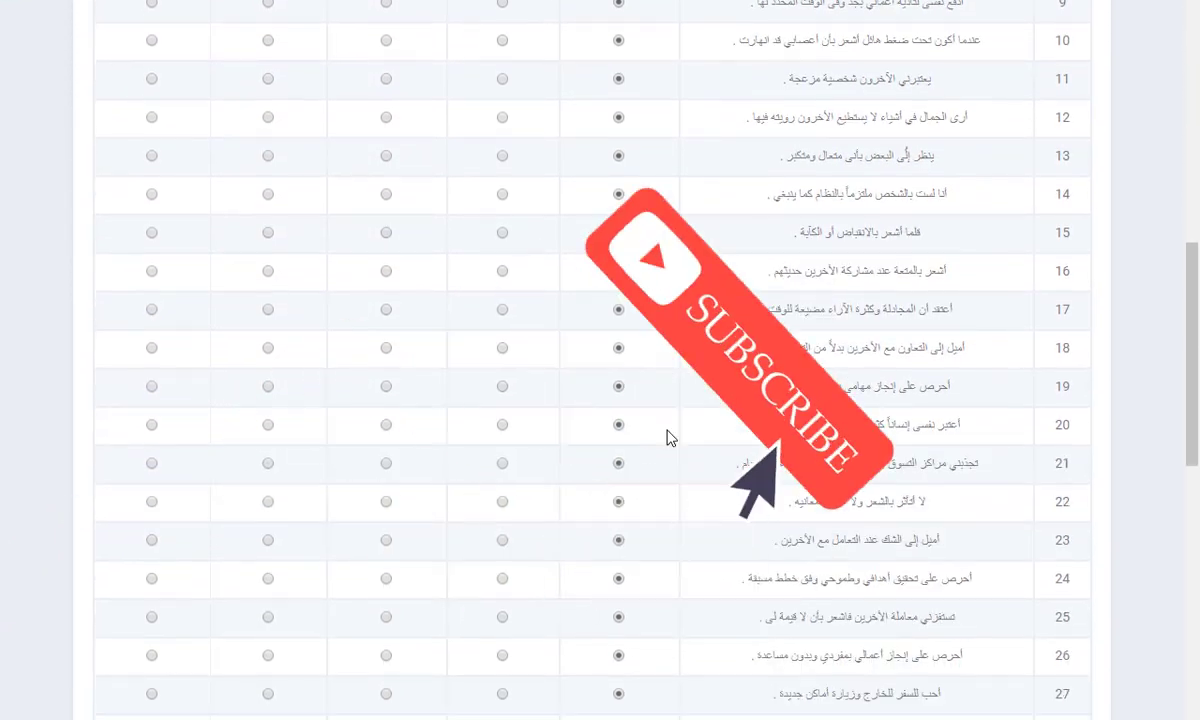
pyautogui.scroll(-5, 669, 437)
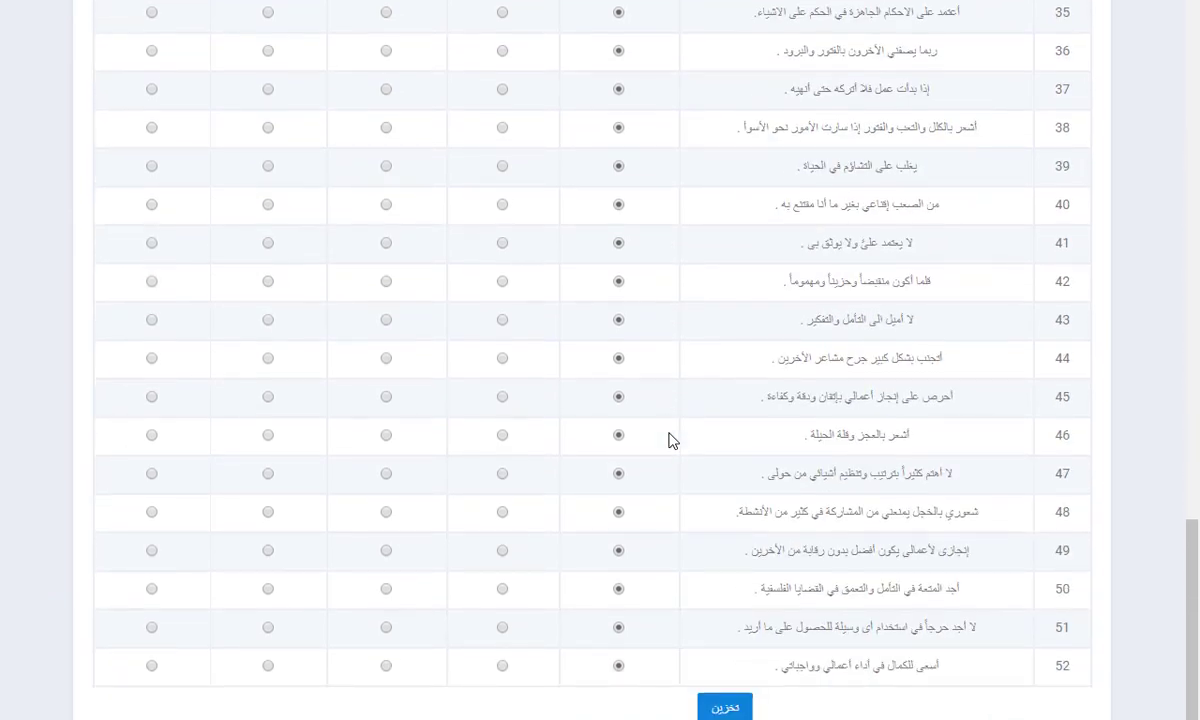
pyautogui.scroll(8, 669, 440)
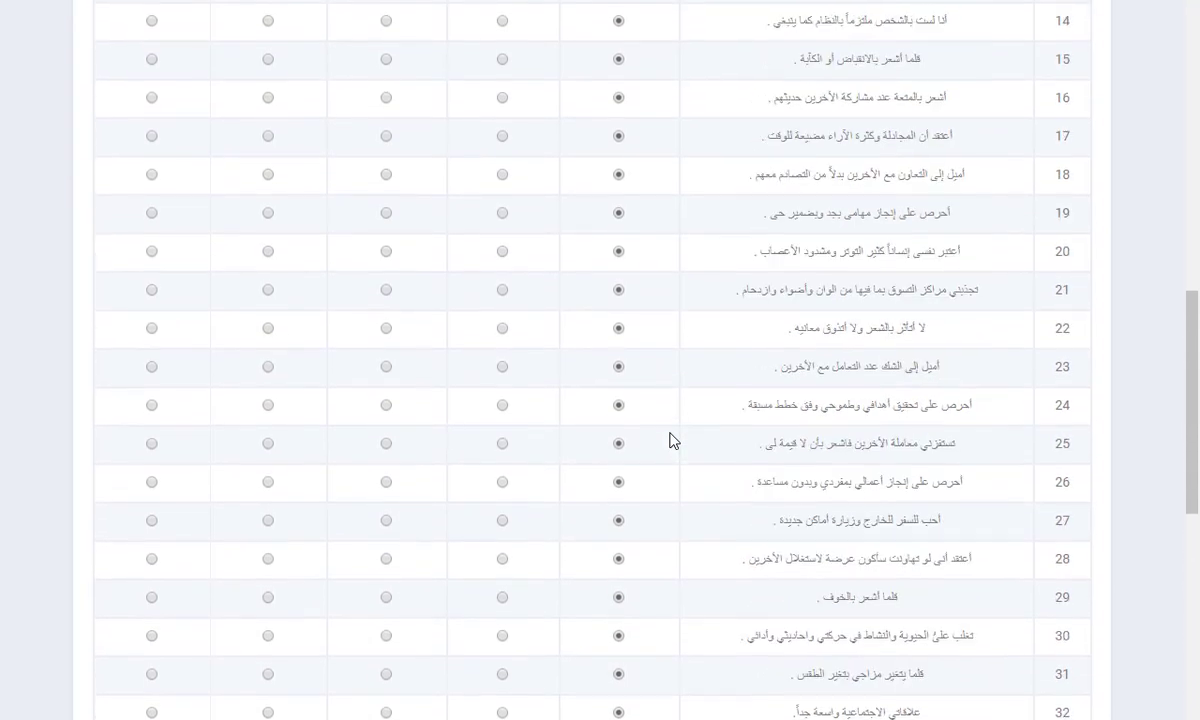
pyautogui.scroll(7, 669, 440)
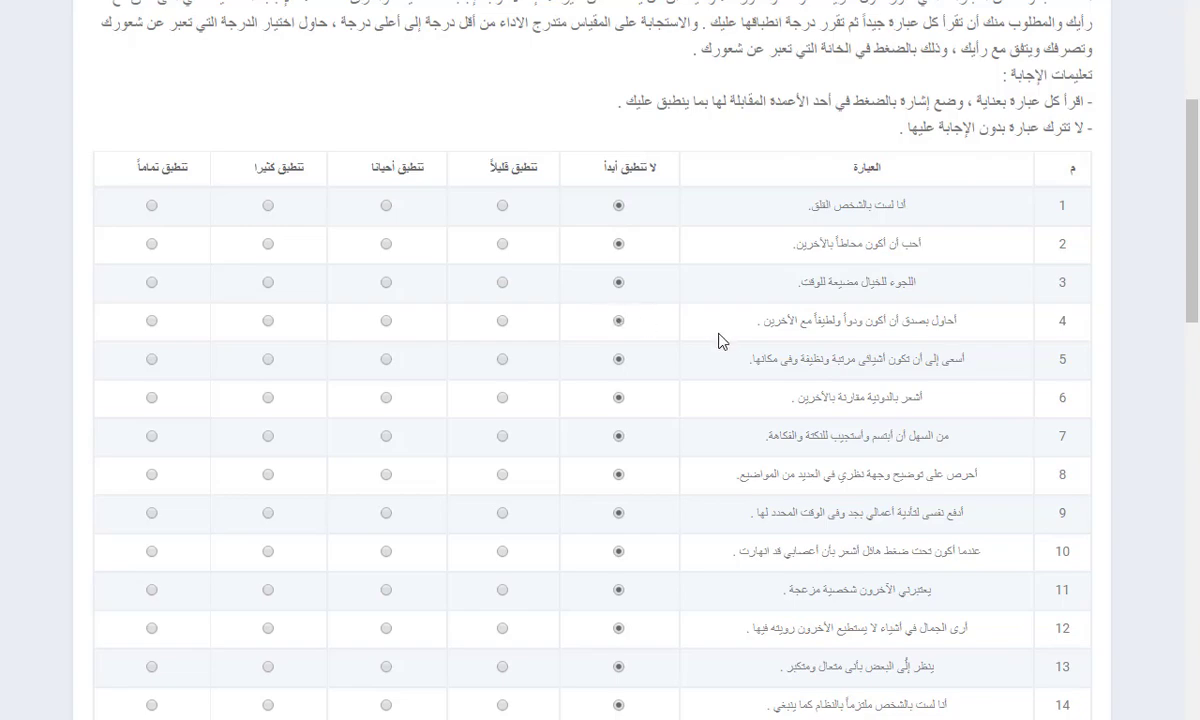
pyautogui.scroll(-8, 718, 340)
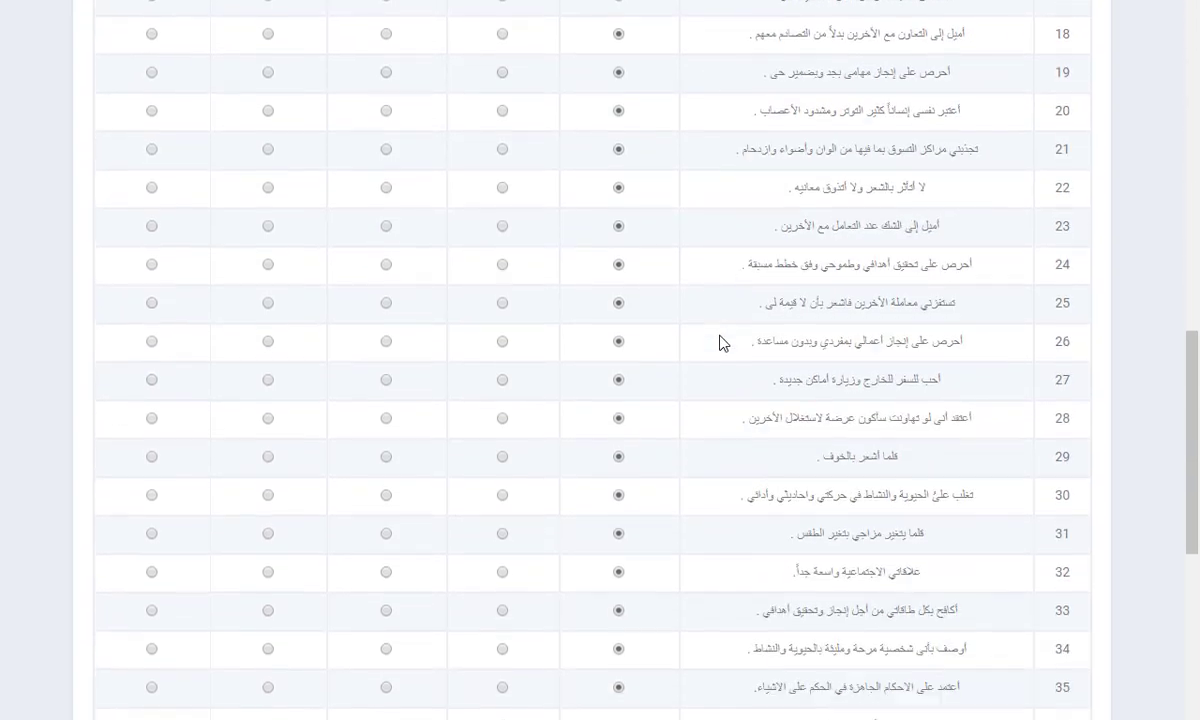
pyautogui.scroll(-10, 718, 346)
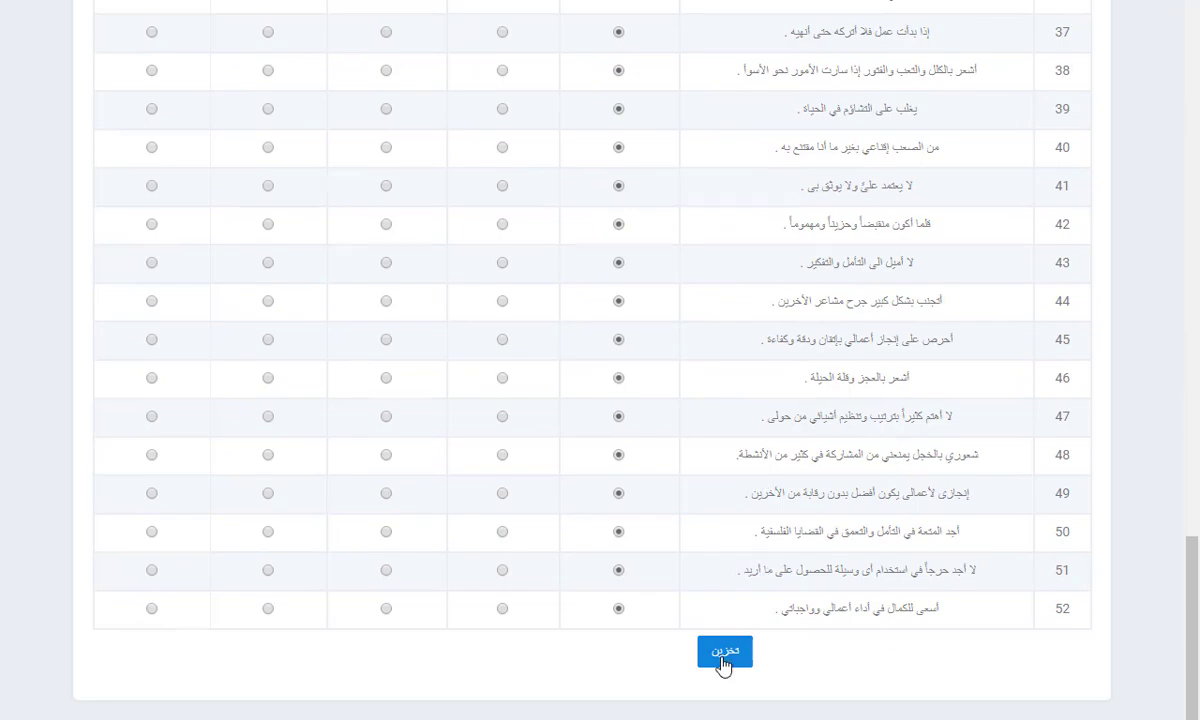
pyautogui.scroll(17, 685, 484)
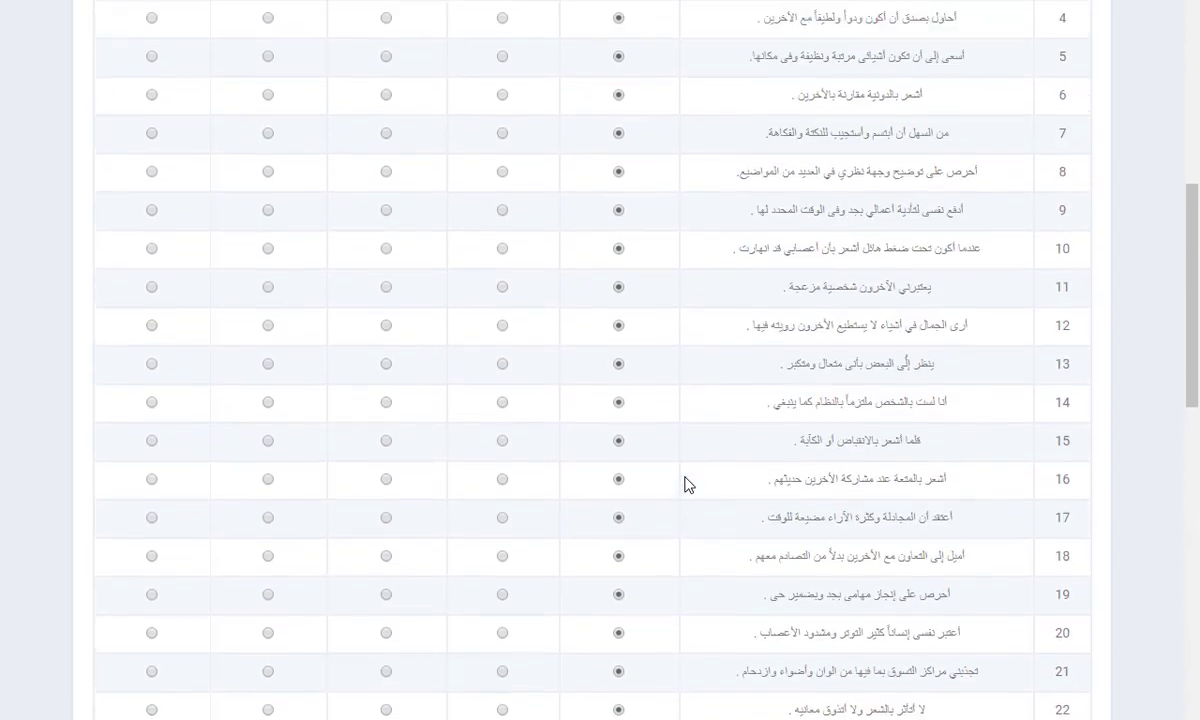
pyautogui.scroll(5, 686, 484)
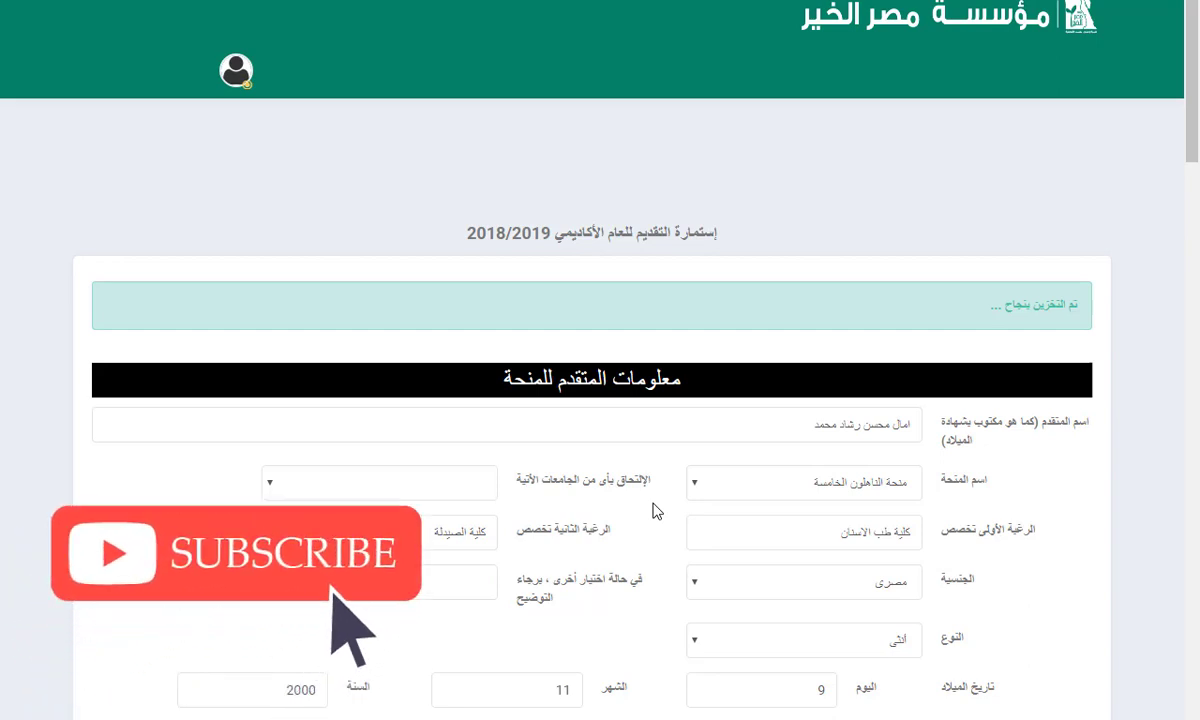
# Submit the application form with the final save (حفظ نهائي) and accept that it can no longer be edited
pyautogui.scroll(-20, 652, 511)
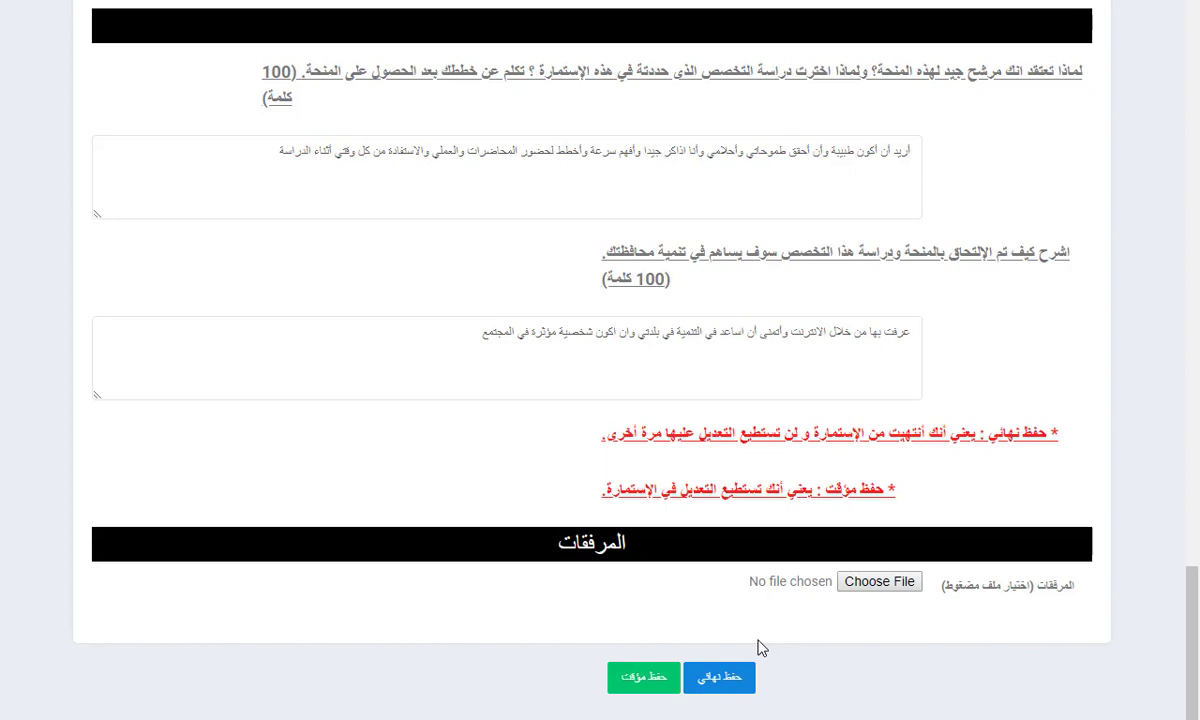
pyautogui.click(738, 680)
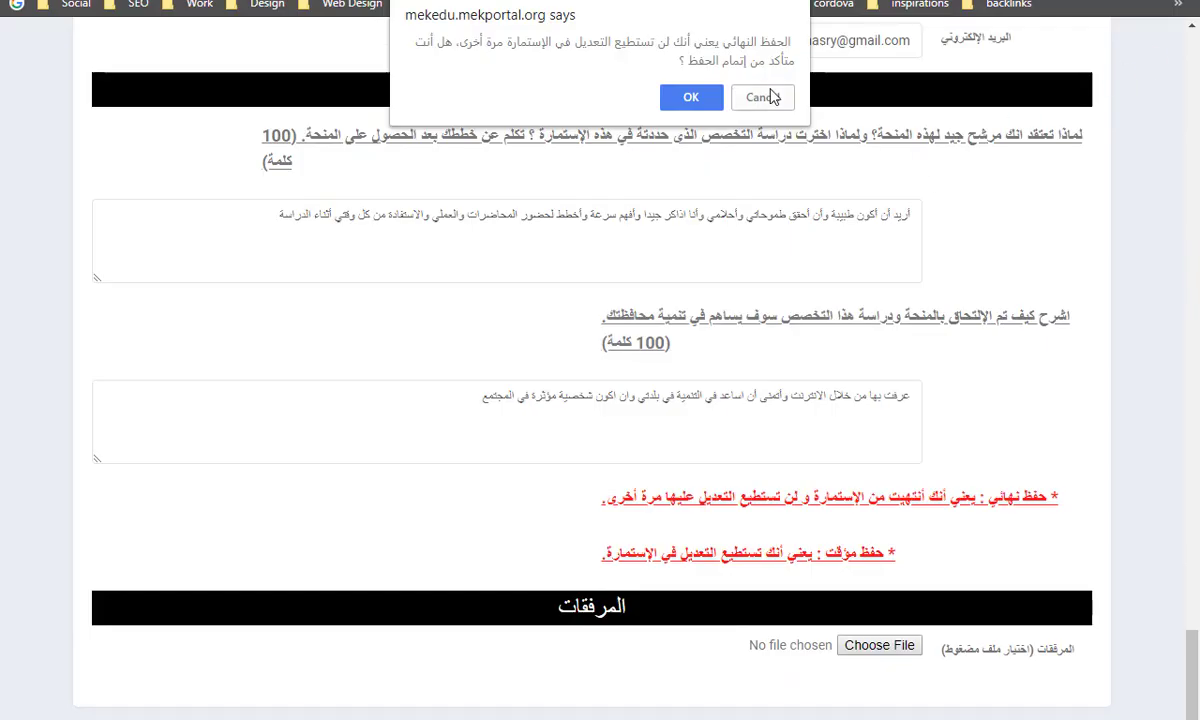
pyautogui.click(691, 98)
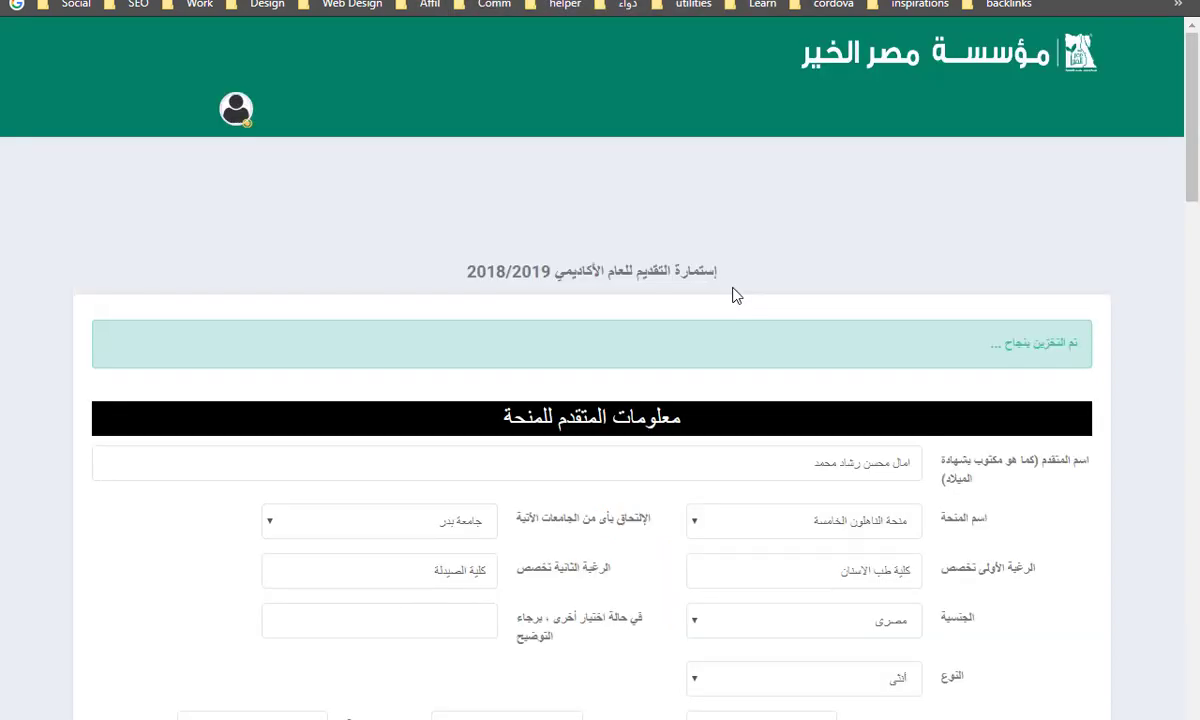